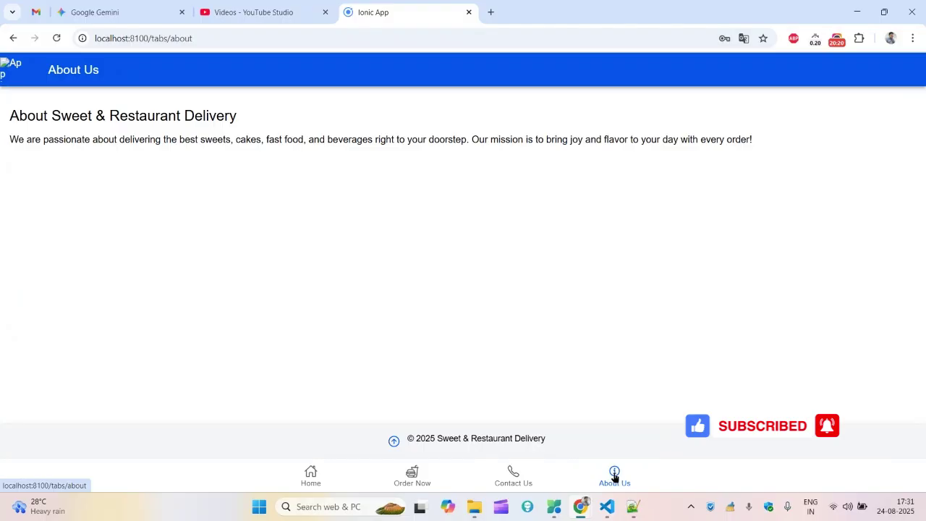
Step: Go to the Home page, open the ordering page from there and look through the food menu
click(312, 478)
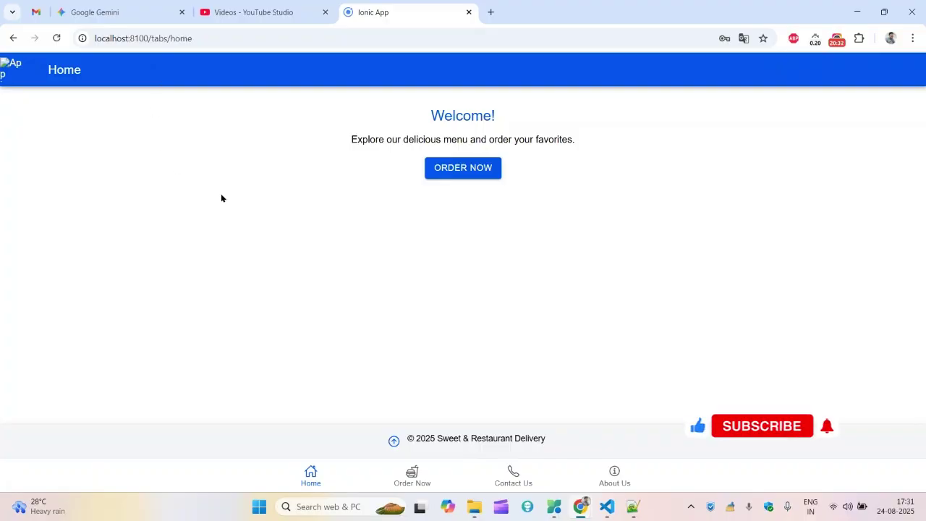
click(460, 169)
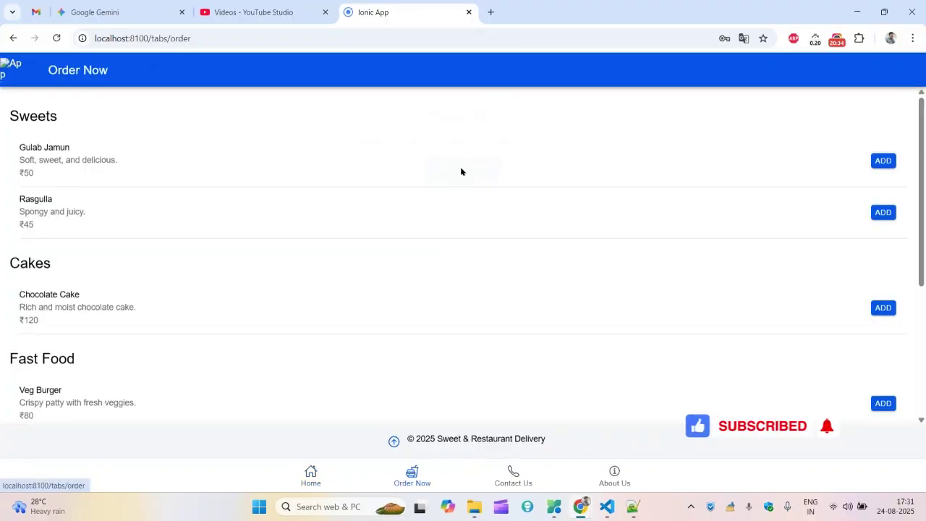
scroll(462, 253, down, 2)
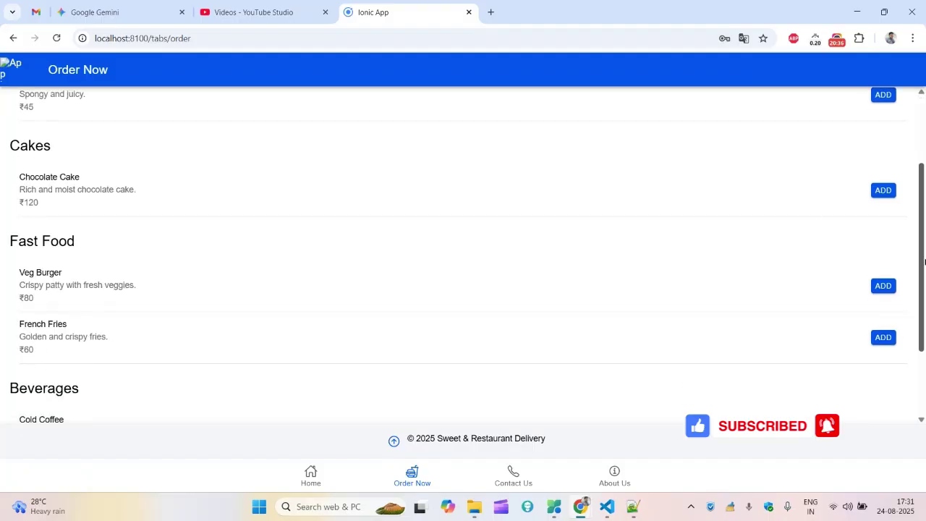
scroll(462, 253, up, 2)
Step: Add one each of Gulab Jamun, Rasgulla, Chocolate Cake, Veg Burger and French Fries plus six Mango Shakes to the cart
click(882, 160)
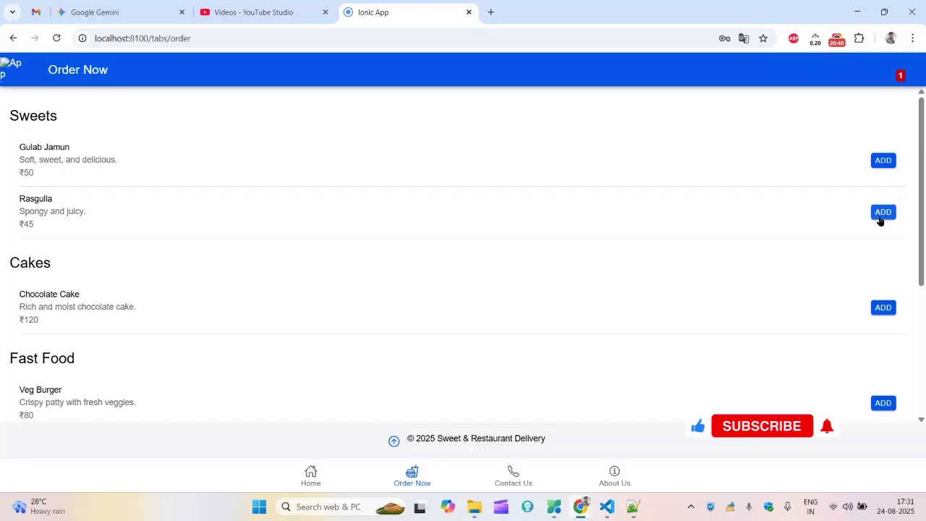
click(882, 311)
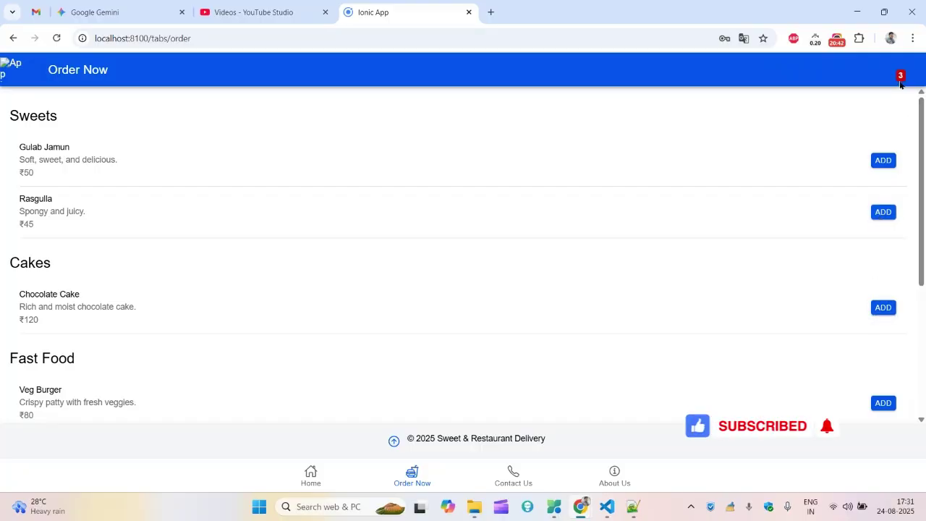
scroll(889, 290, down, 1)
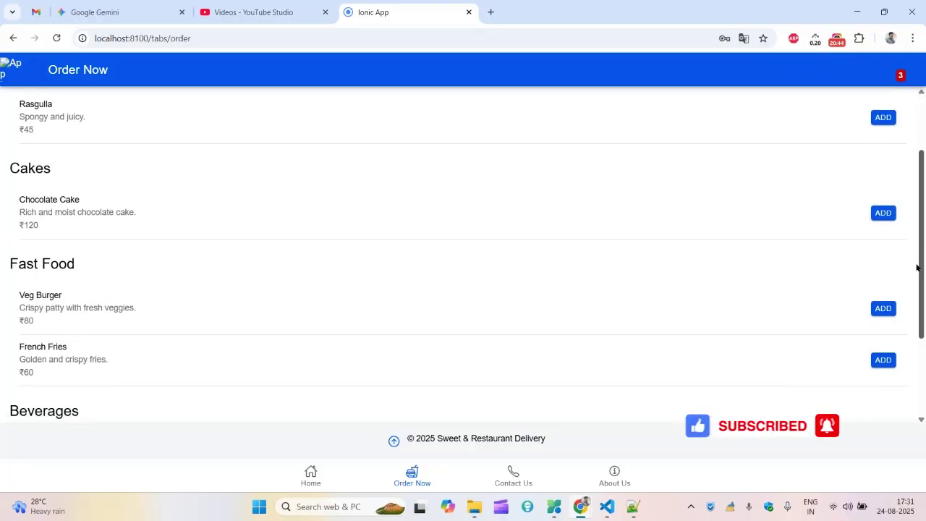
click(882, 360)
scroll(900, 390, down, 2)
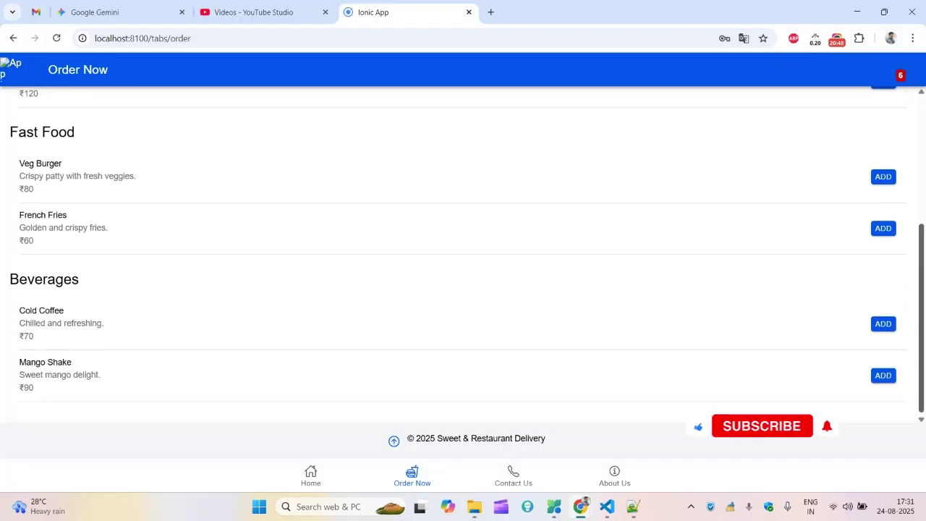
click(882, 376)
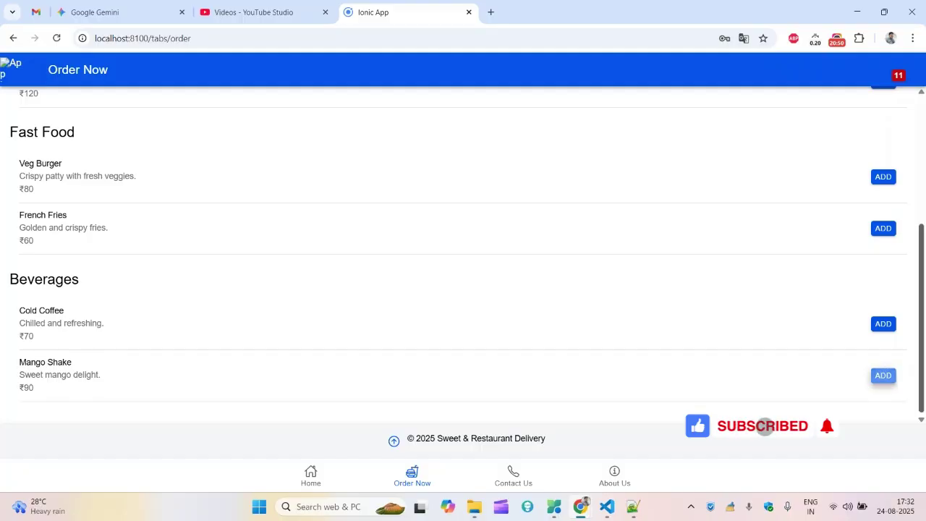
Step: Review all items in the shopping cart, try to check out and close the cart
scroll(883, 289, up, 3)
click(898, 78)
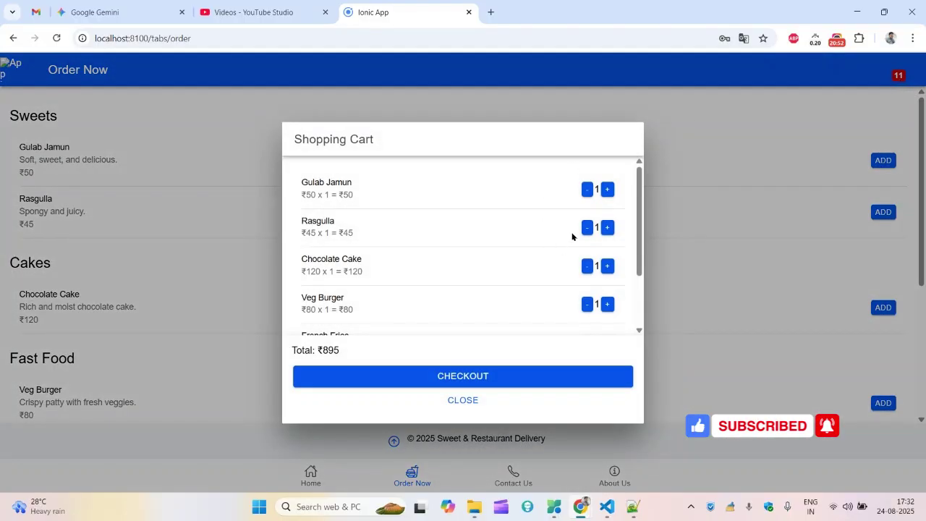
drag(638, 203, 639, 252)
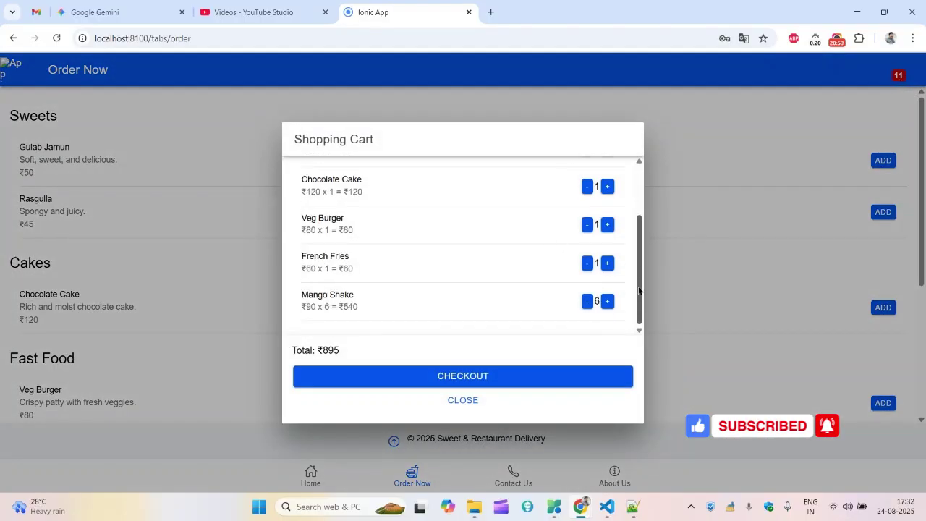
click(468, 383)
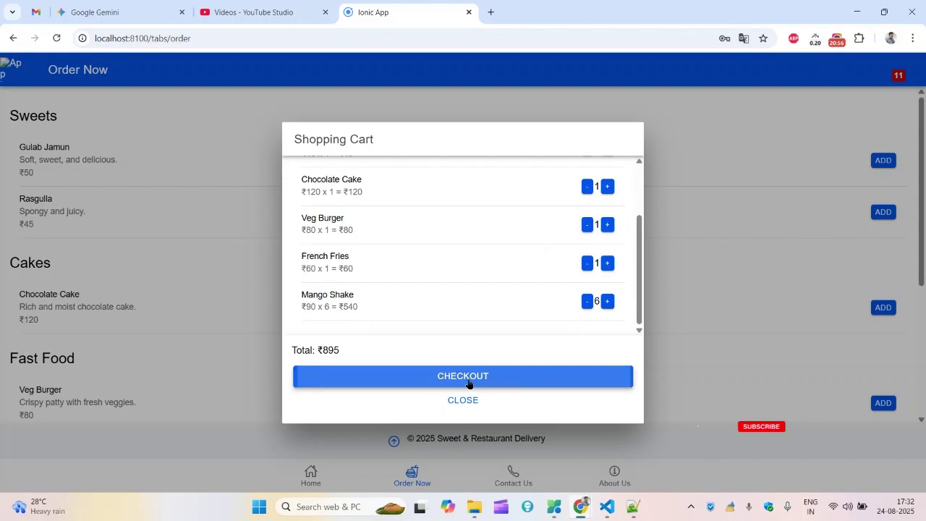
drag(637, 284, 644, 174)
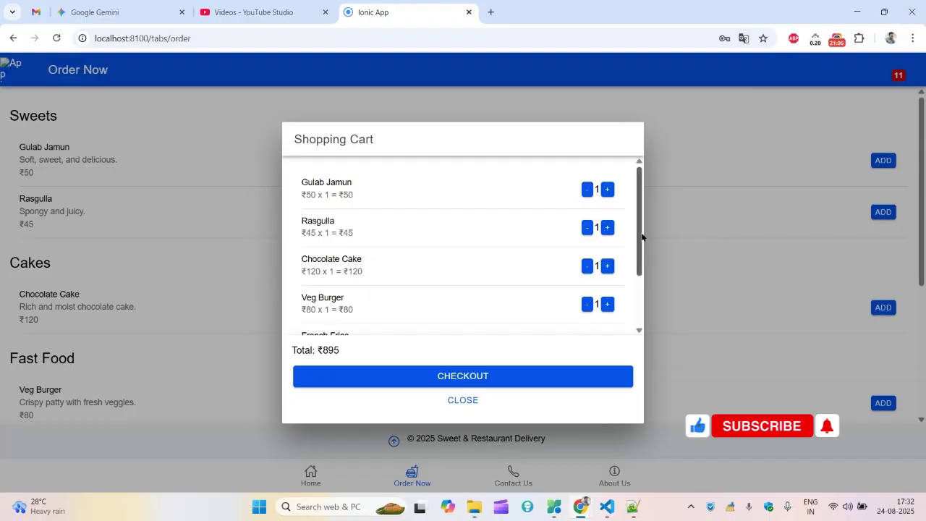
scroll(641, 236, down, 3)
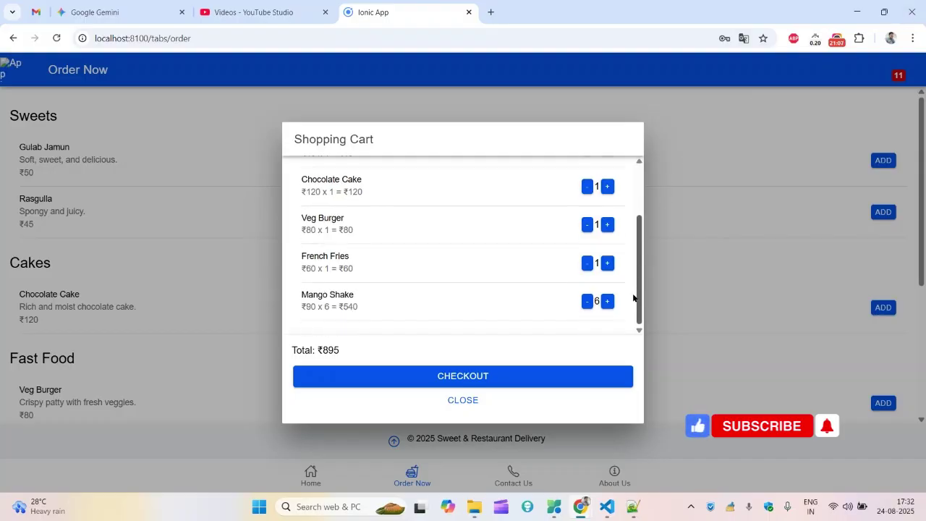
click(477, 402)
click(611, 509)
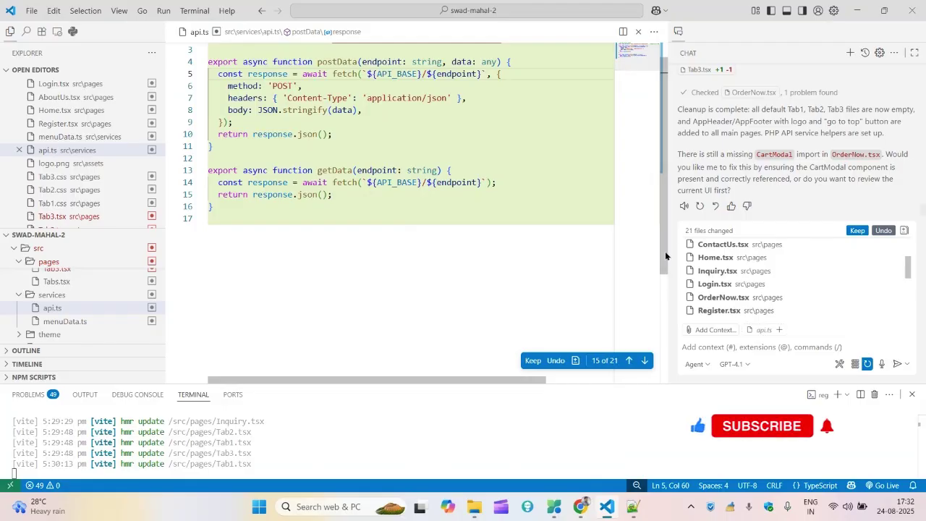
mouse_move(580, 507)
click(522, 454)
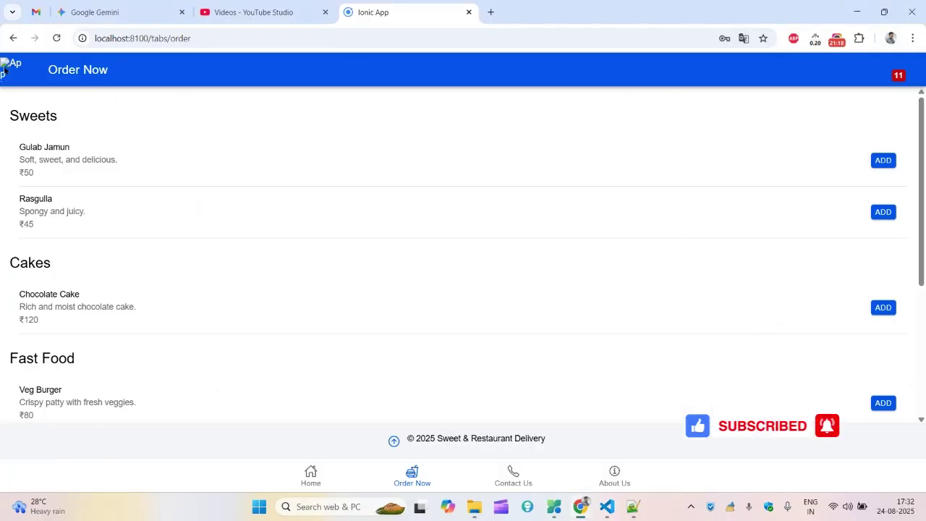
Step: Check the rest of the food menu and visit the app's Contact Us, About Us and Home pages
scroll(812, 136, down, 3)
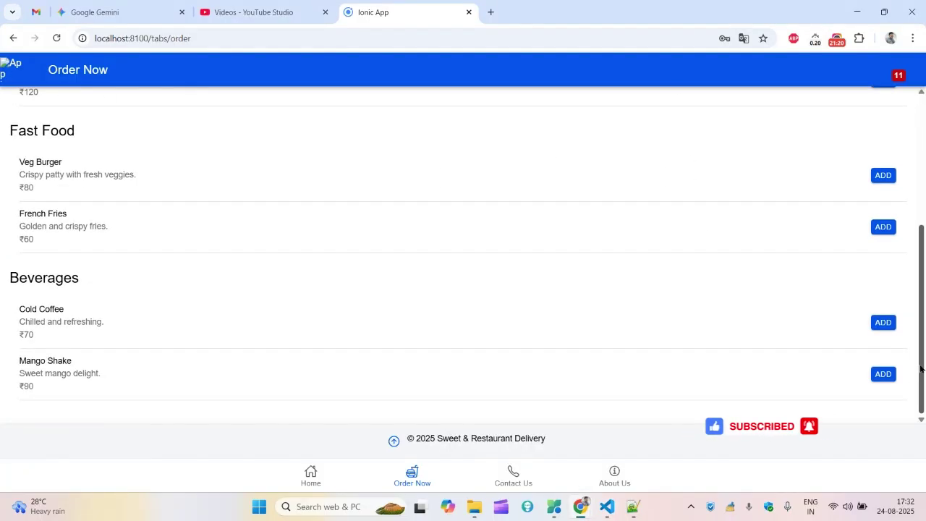
click(324, 481)
click(412, 477)
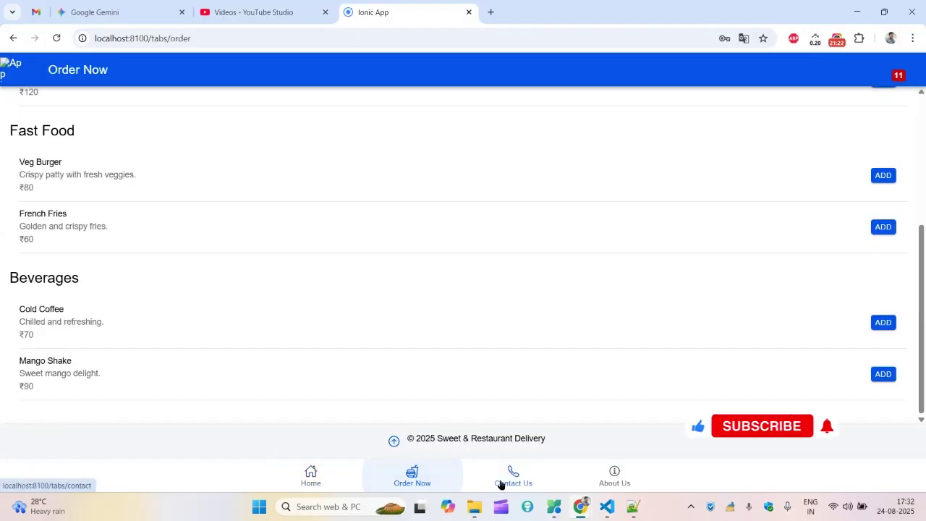
click(513, 477)
click(614, 477)
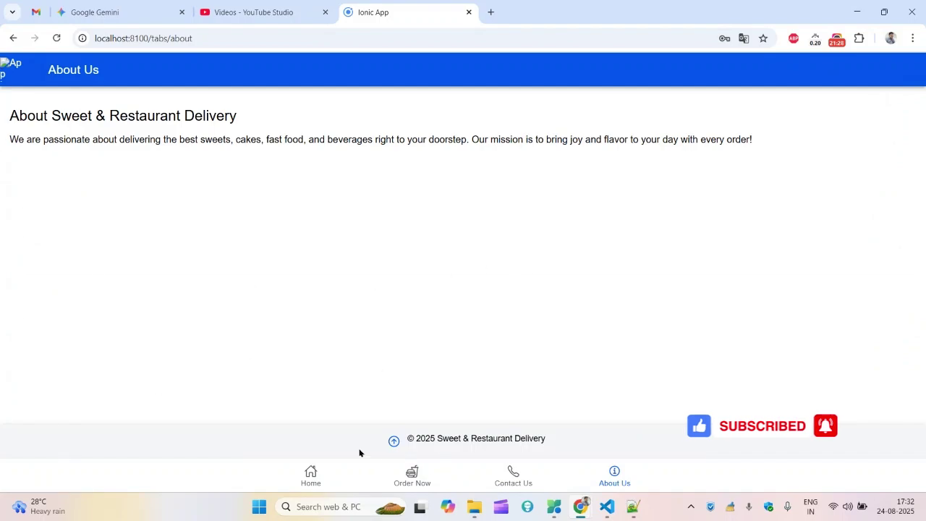
click(513, 474)
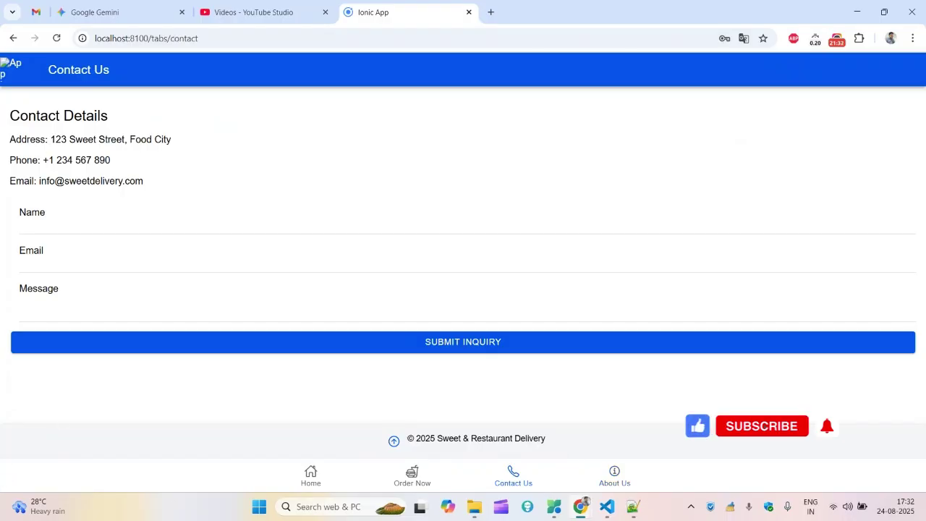
click(322, 470)
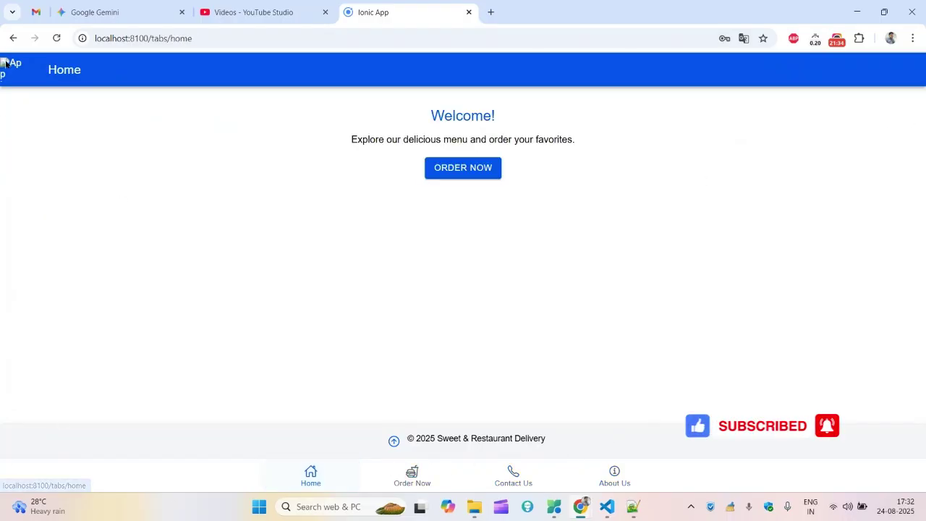
Step: Return to the ordering page from Home, view the shopping cart again and close it
click(463, 168)
click(898, 76)
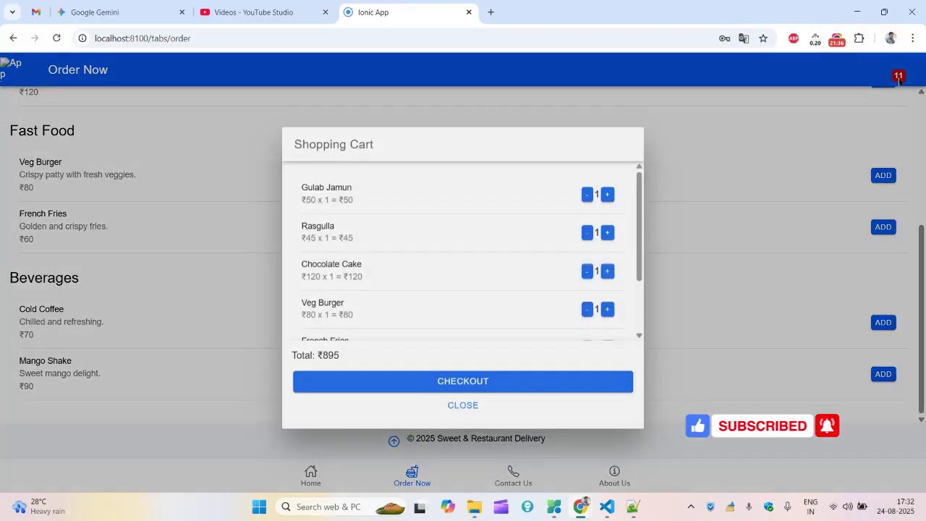
click(463, 403)
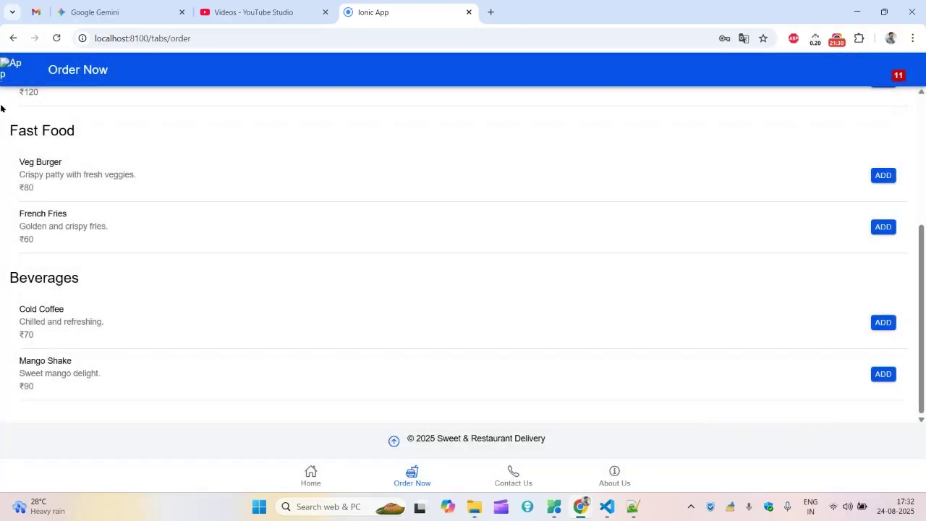
Step: Inspect the broken header logo in DevTools, turn off device emulation and move the DevTools window over the page
right_click(4, 65)
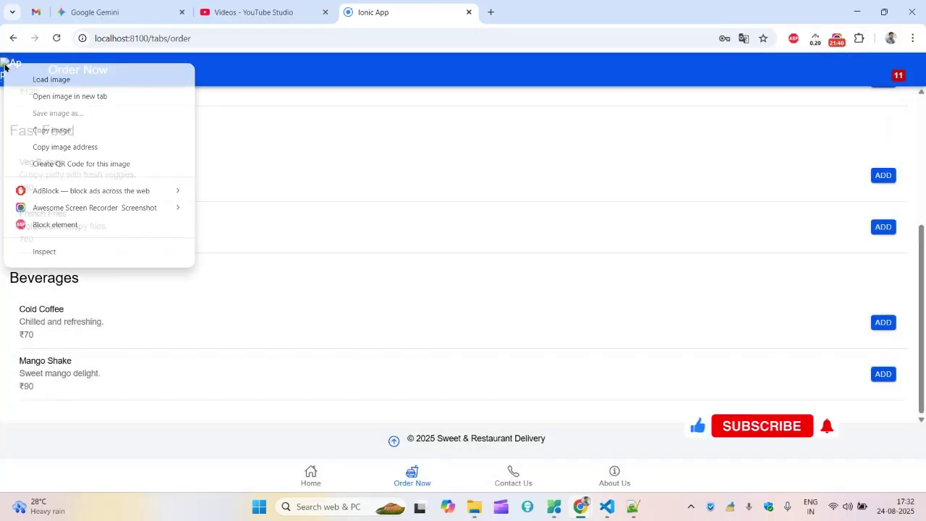
click(44, 251)
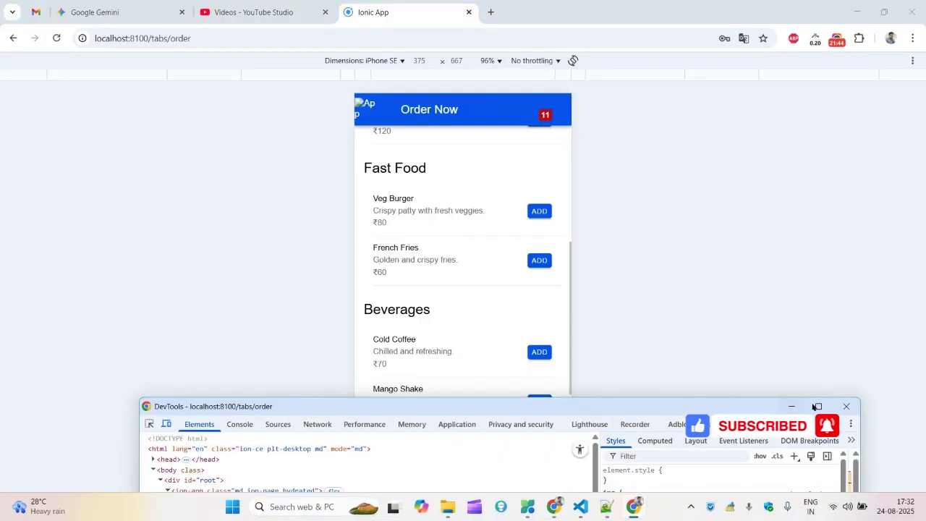
click(816, 406)
click(842, 14)
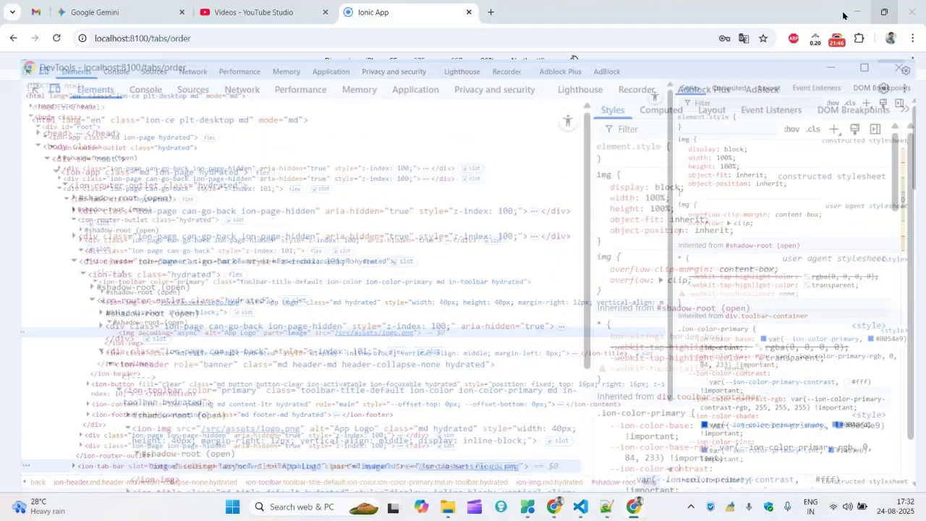
click(167, 424)
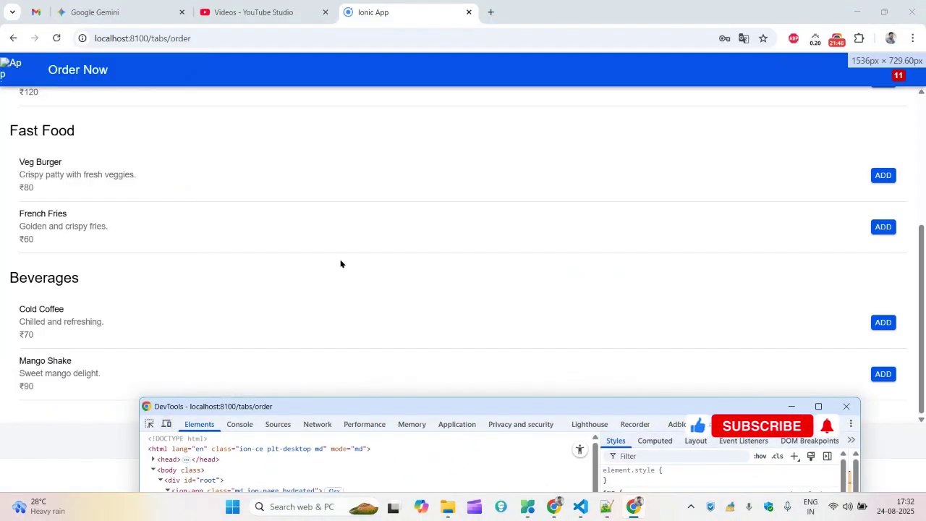
drag(655, 407, 583, 191)
Step: Locate the logo's img element in the page markup and search the web for its source path /src/assets/logo.png
scroll(530, 361, down, 3)
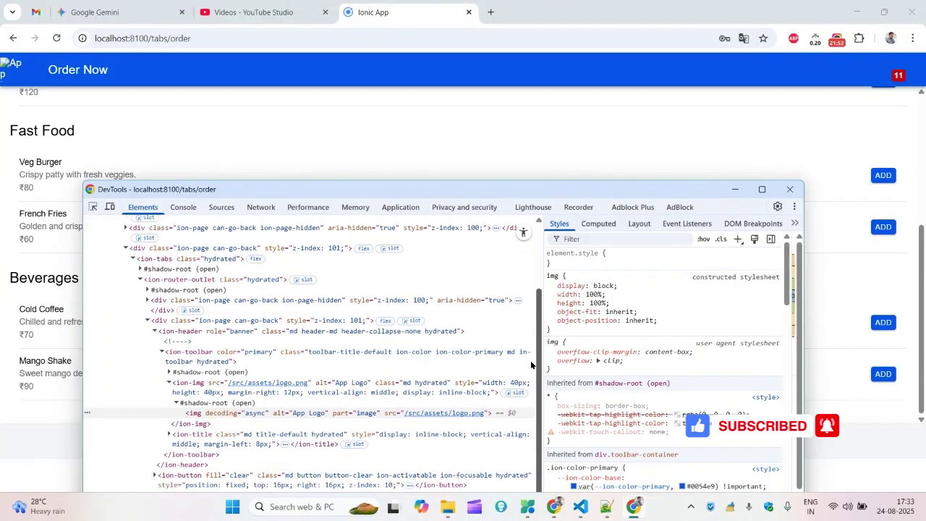
scroll(530, 360, down, 3)
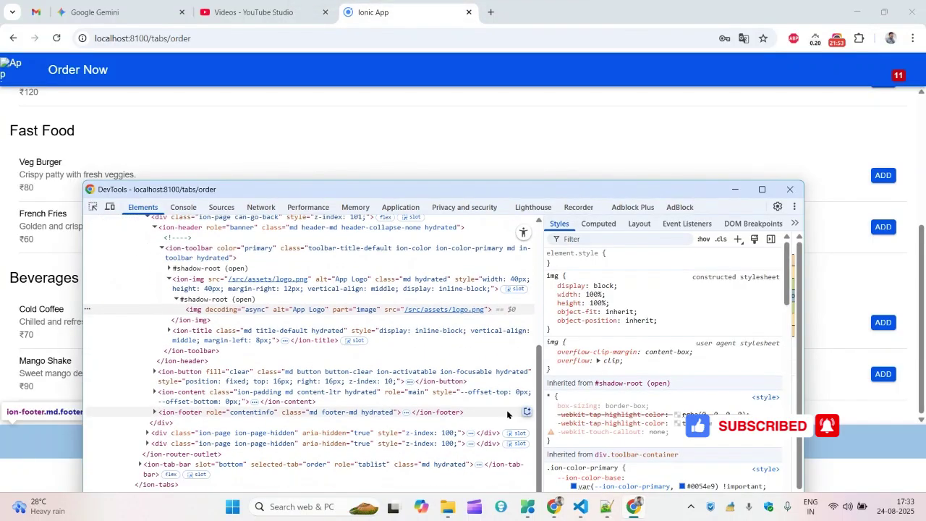
right_click(429, 314)
click(515, 247)
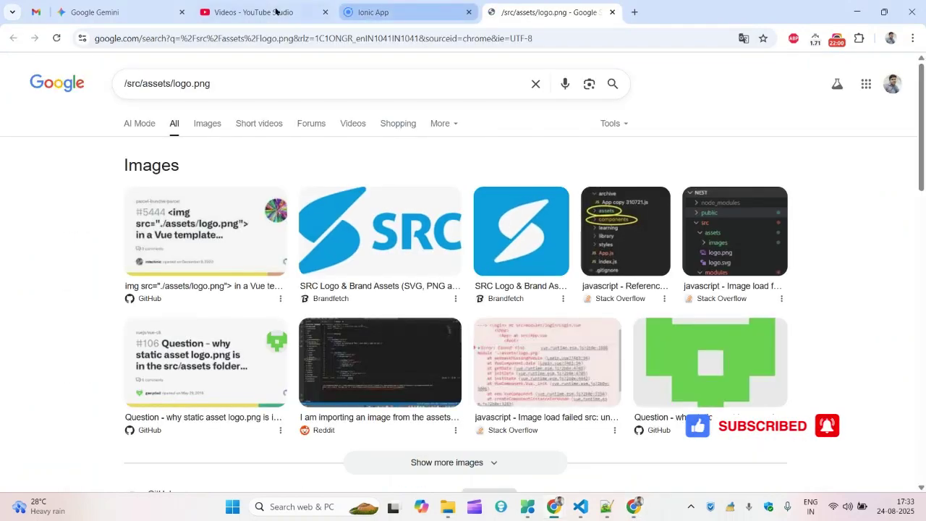
Step: Download the round Swad Mahal logo from the Moodle App Development chat in Gemini and show the file in its folder
click(138, 12)
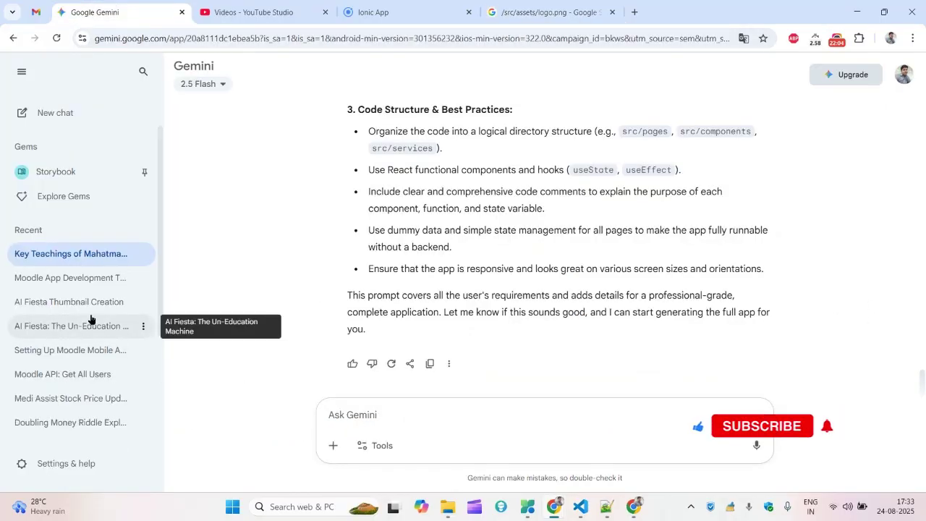
click(97, 286)
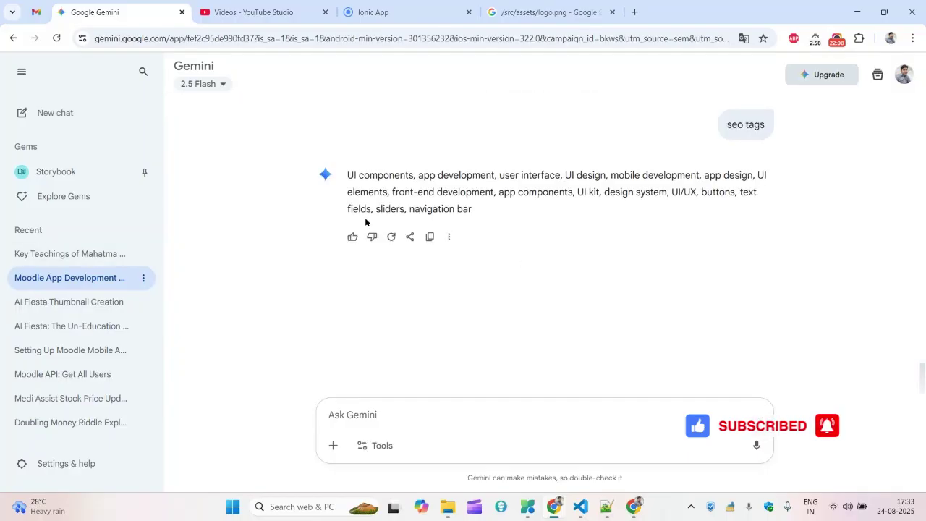
drag(924, 372, 923, 249)
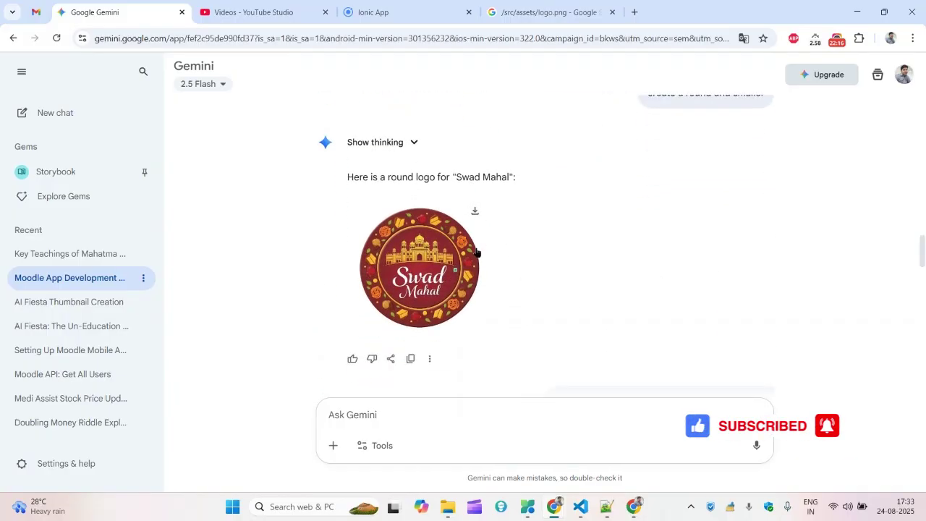
click(476, 210)
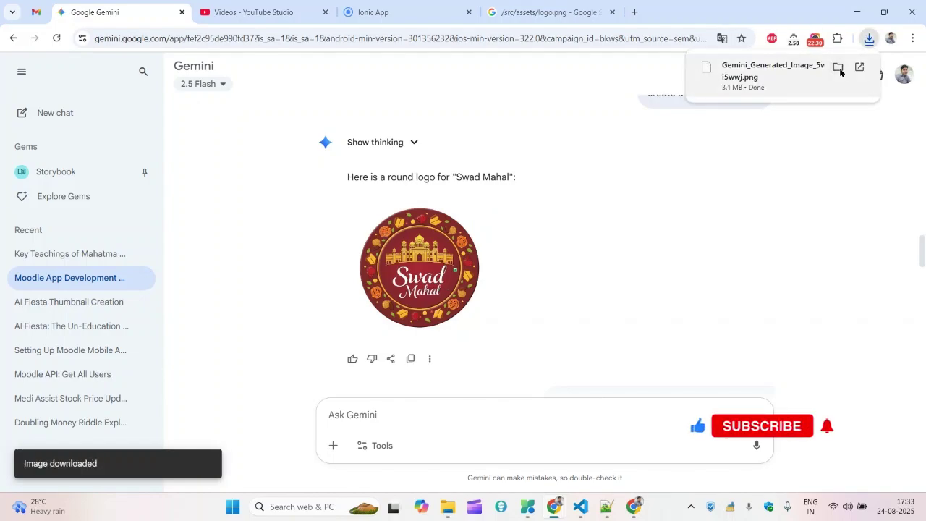
click(836, 70)
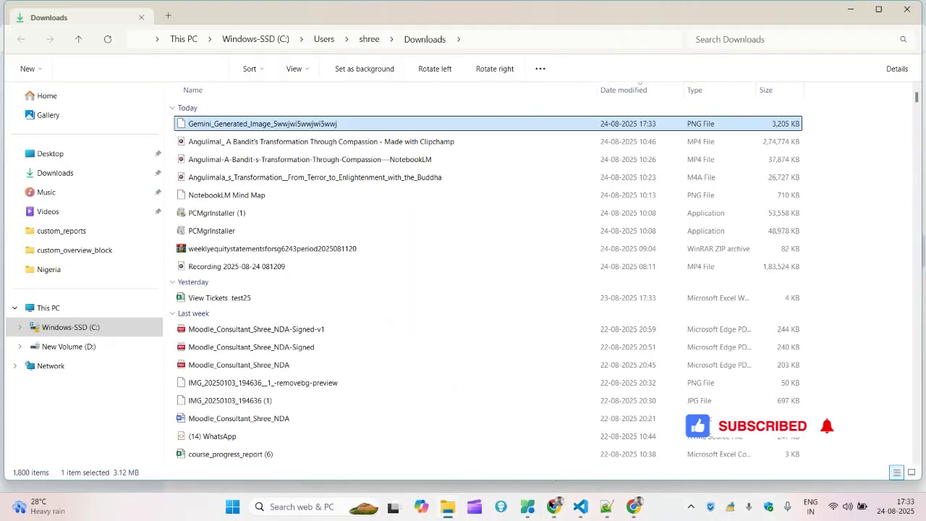
Step: Check the logo's source file name in DevTools and rename the downloaded Gemini image in Downloads as logo
mouse_move(633, 506)
click(555, 425)
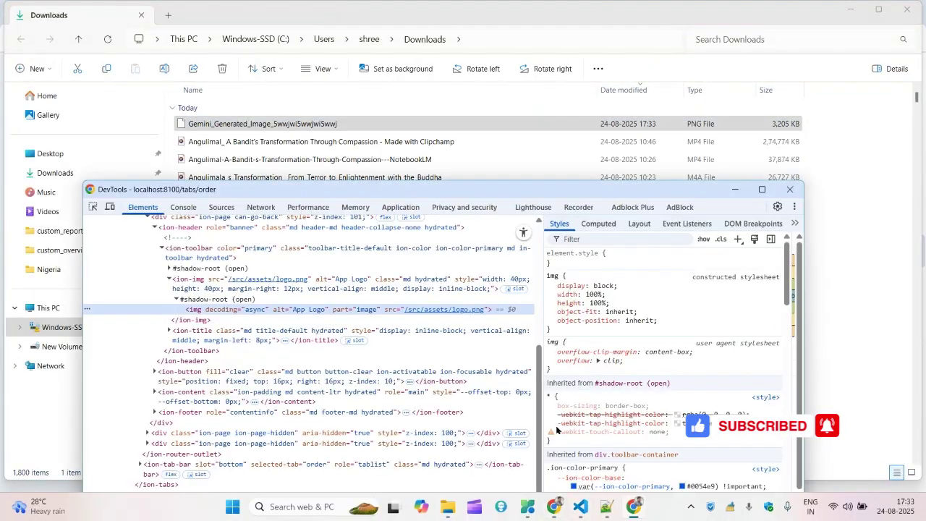
double_click(458, 309)
click(451, 311)
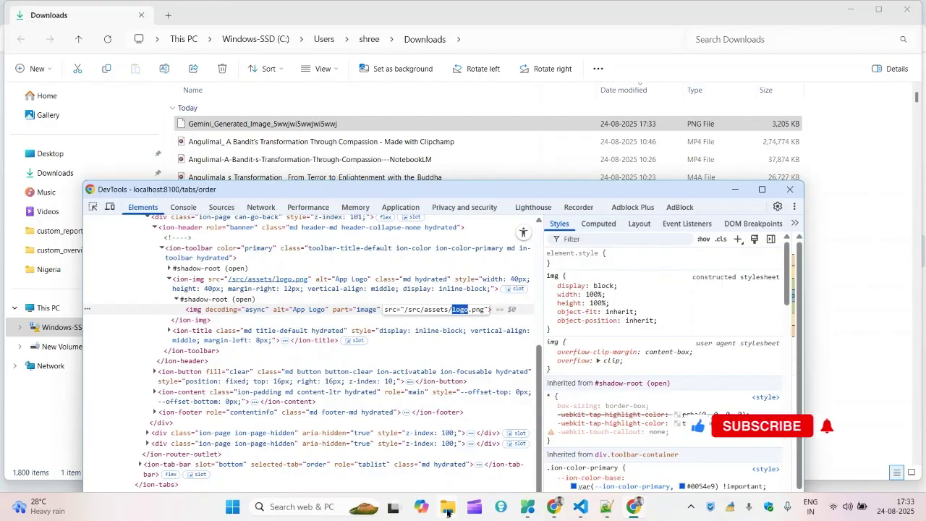
mouse_move(447, 506)
click(533, 444)
key(F2)
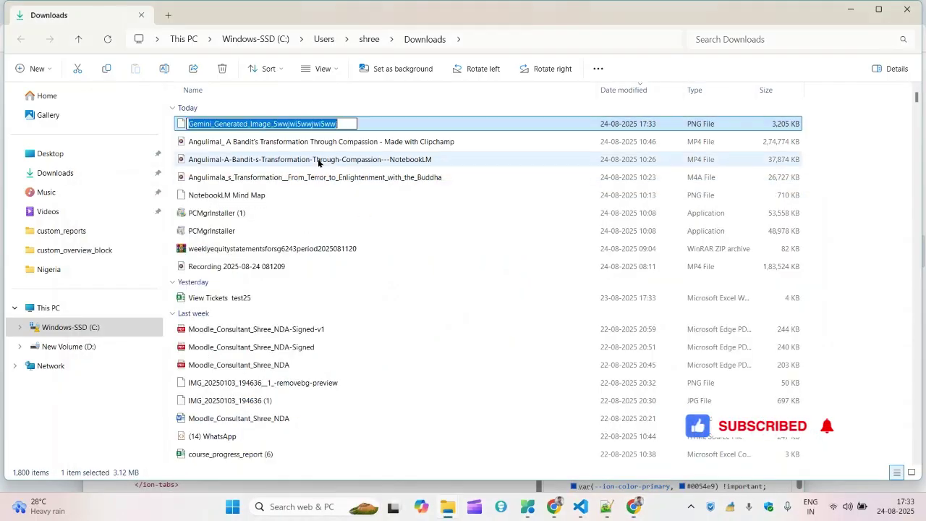
text(logo)
click(870, 159)
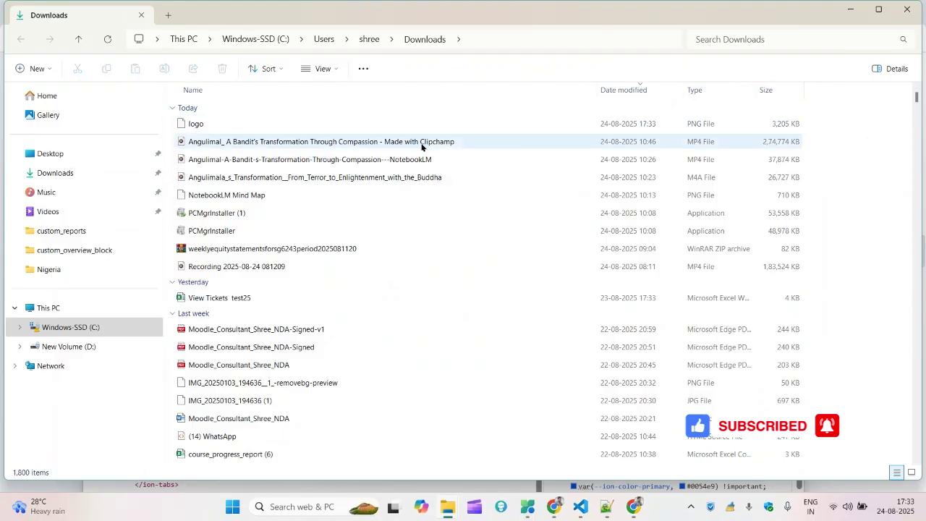
Step: Copy the renamed logo file from Downloads into the project's swad-mahal-2/src/assets folder, replacing the existing file
click(278, 126)
mouse_move(449, 508)
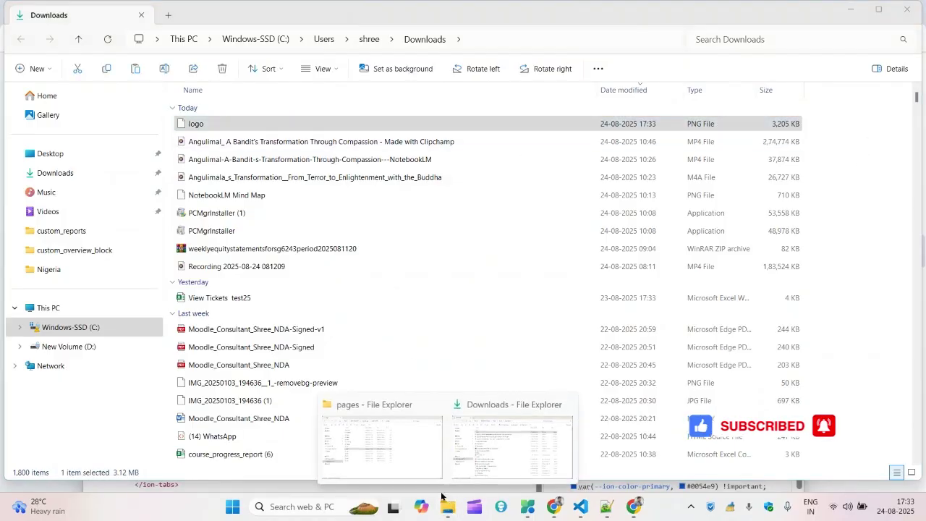
click(381, 447)
click(462, 42)
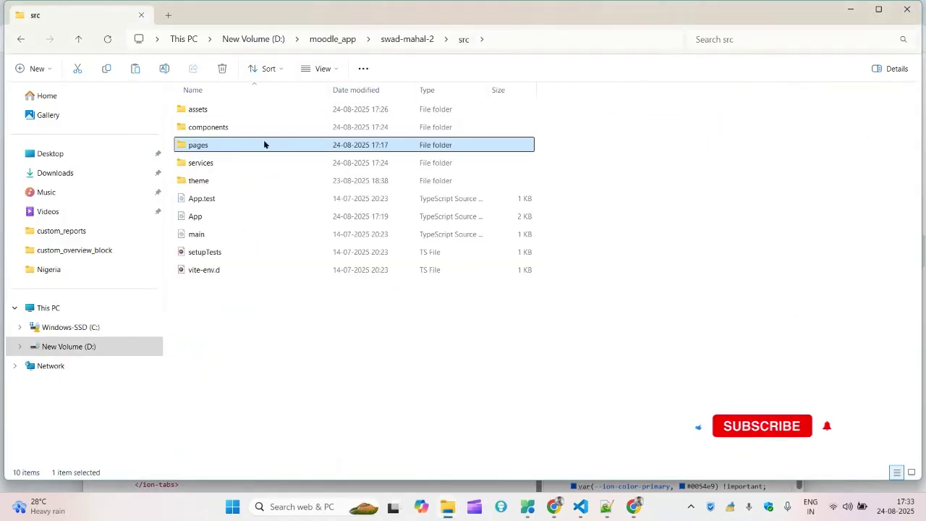
double_click(218, 110)
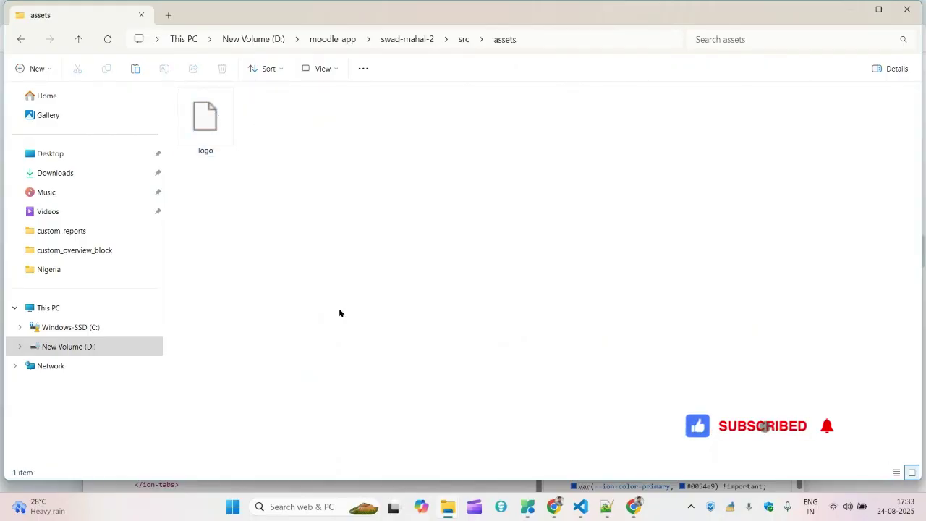
key(ctrl+v)
click(248, 190)
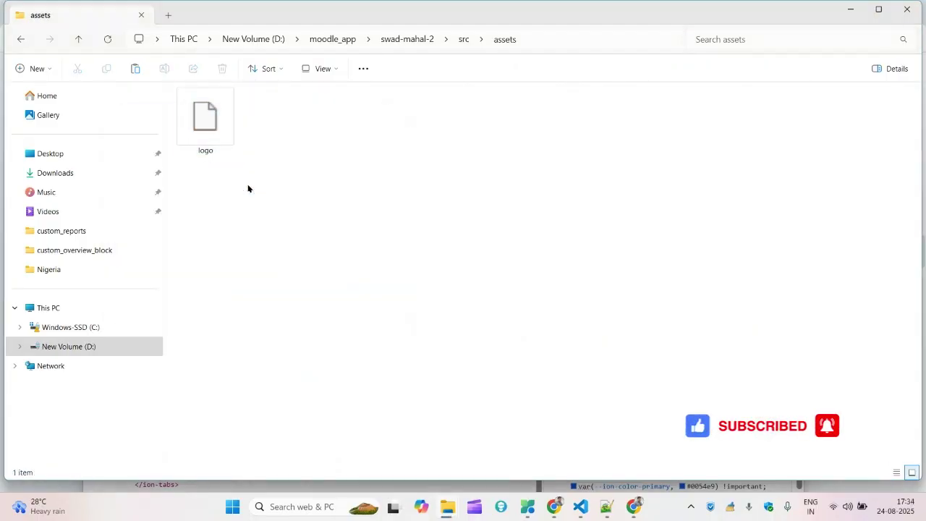
Step: Close DevTools and reload the Ionic app's Order Now page in Chrome to check the header logo
click(536, 486)
click(781, 191)
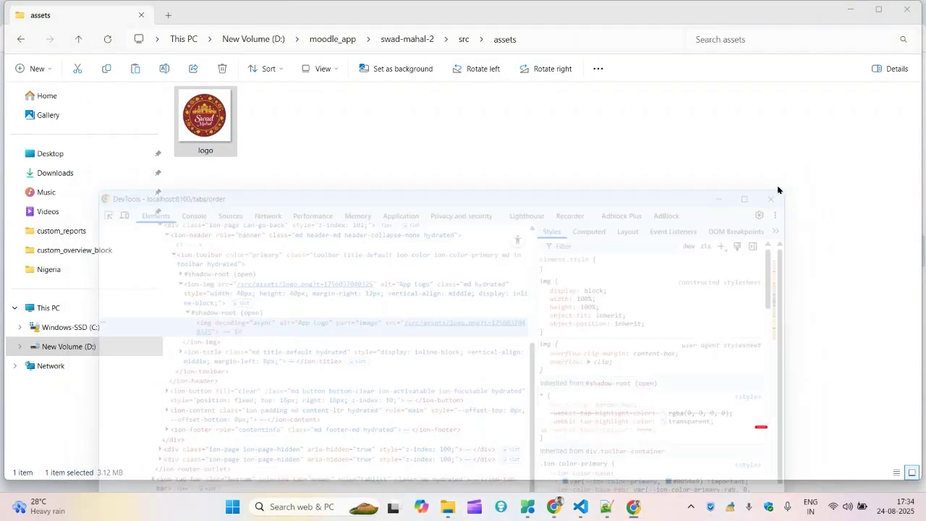
mouse_move(580, 506)
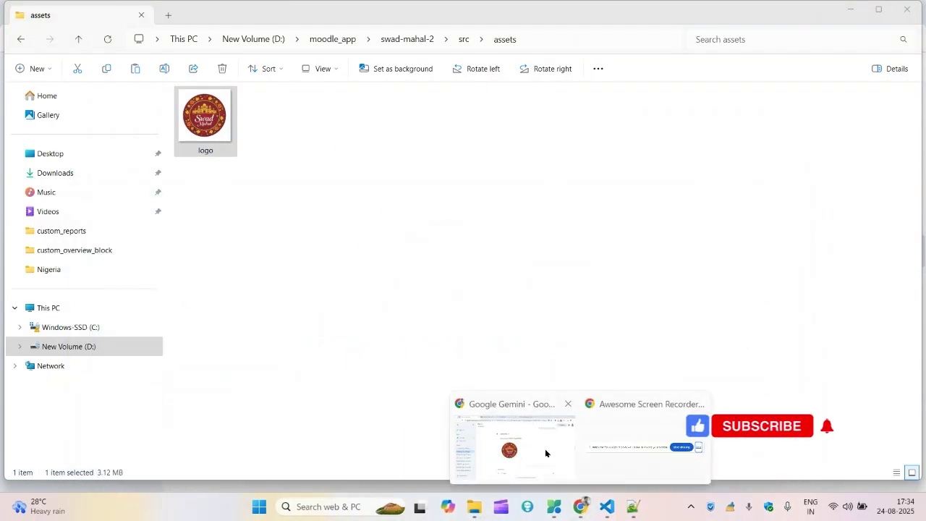
click(546, 452)
click(447, 5)
right_click(342, 133)
click(396, 181)
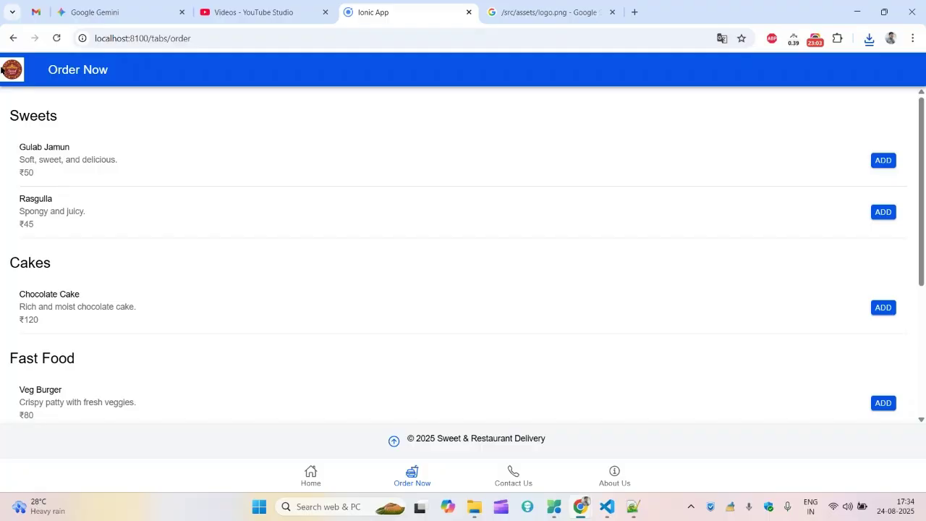
Step: Open the remove.bg website in a new browser tab
click(635, 11)
text(remov)
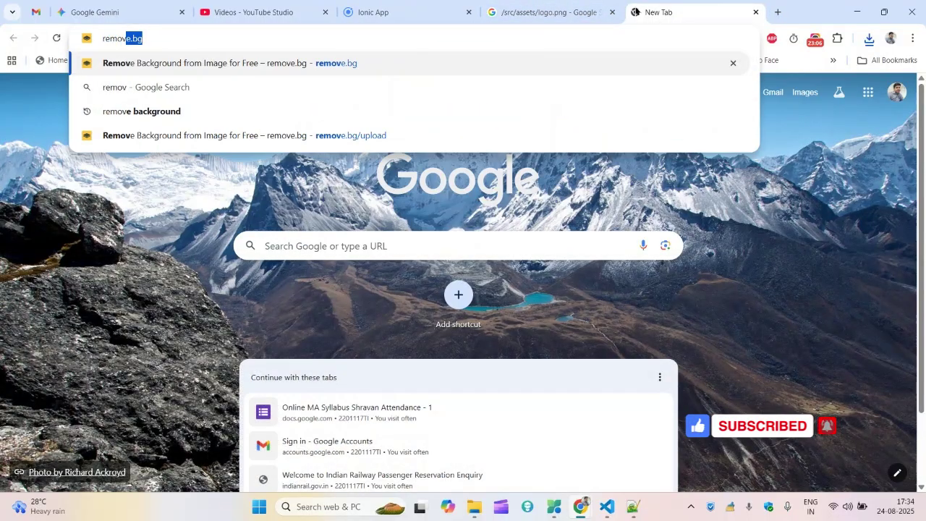
key(Return)
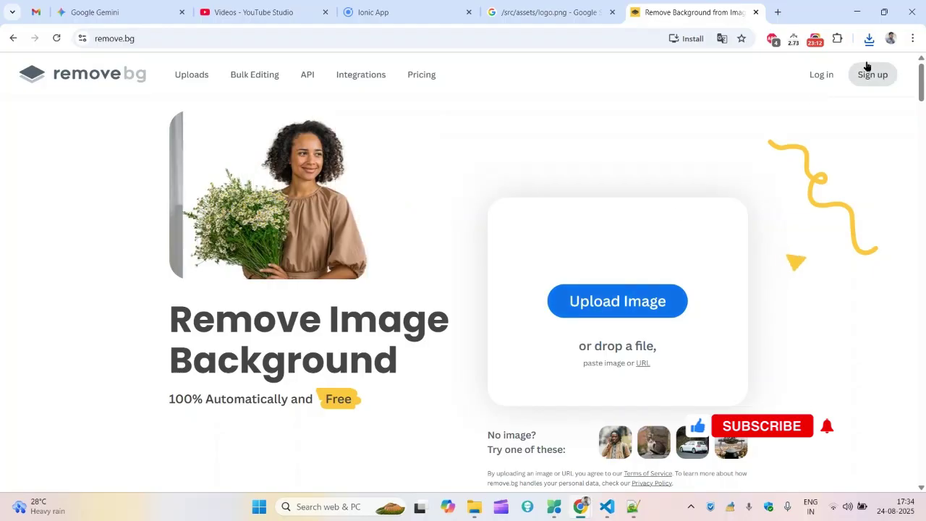
Step: Try to upload the Gemini-generated image from the recent download history to remove.bg
click(870, 40)
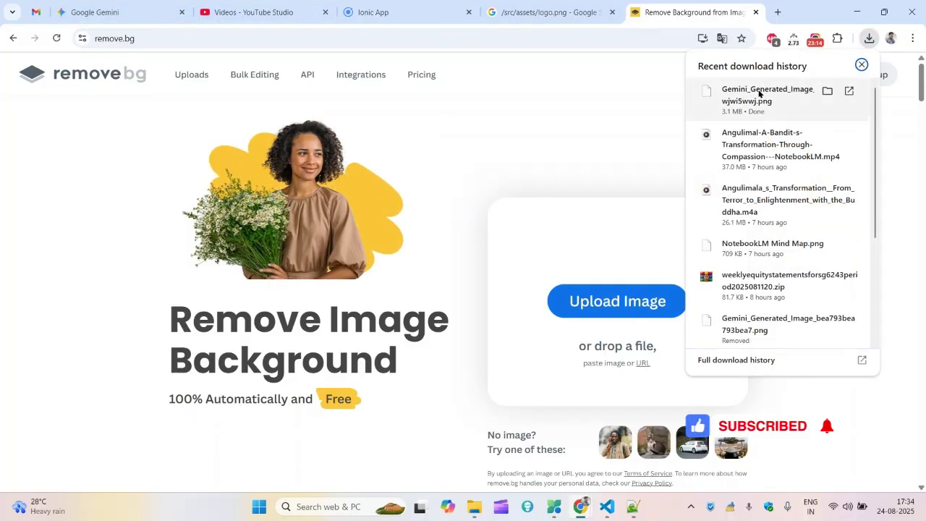
drag(757, 94, 436, 257)
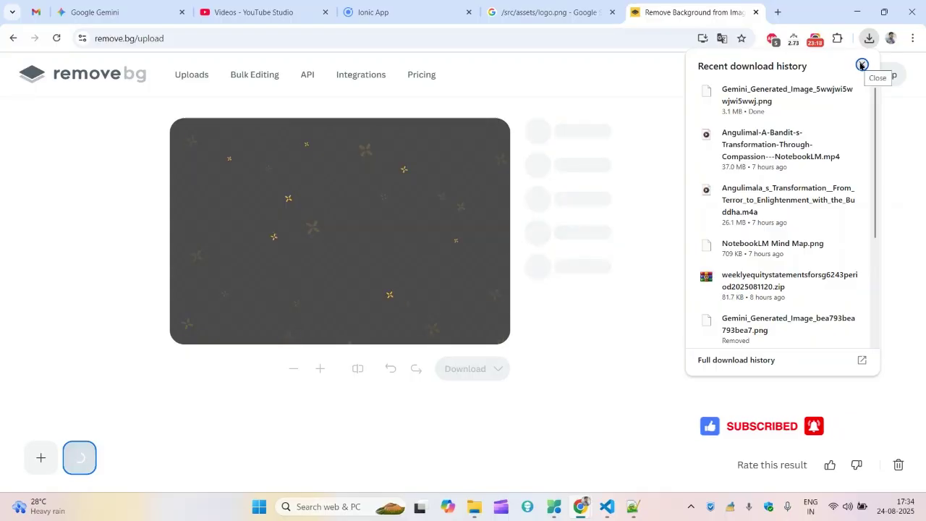
click(861, 65)
click(94, 74)
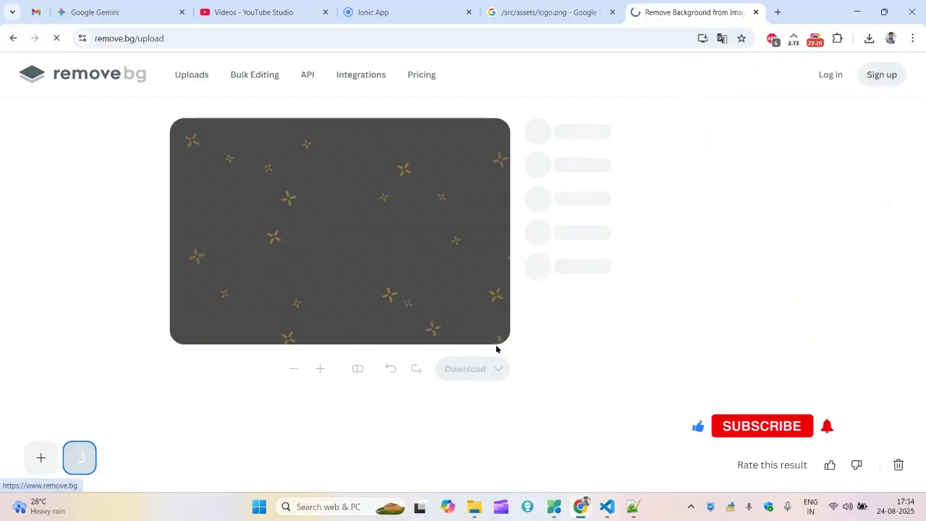
Step: Upload the logo file from the Downloads folder to remove.bg and compare with the header logo in the Ionic app
mouse_move(474, 507)
click(517, 461)
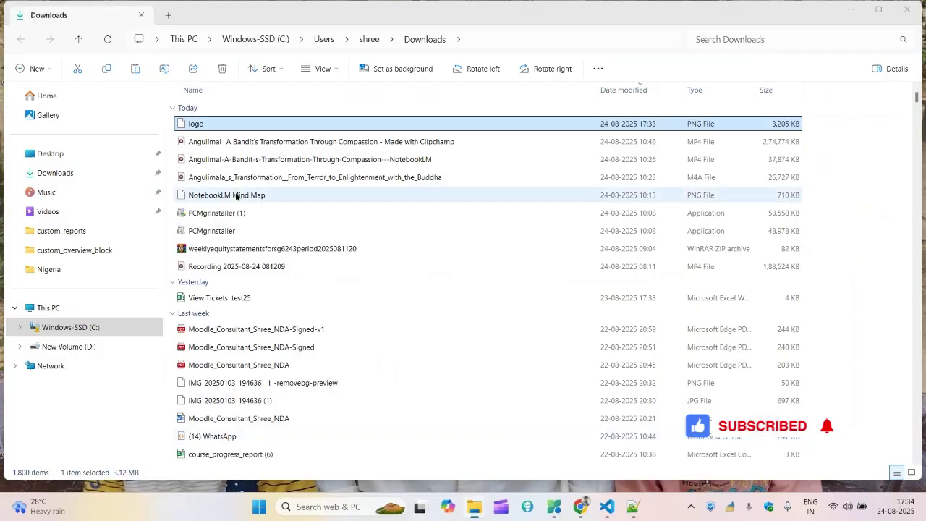
drag(186, 122, 457, 229)
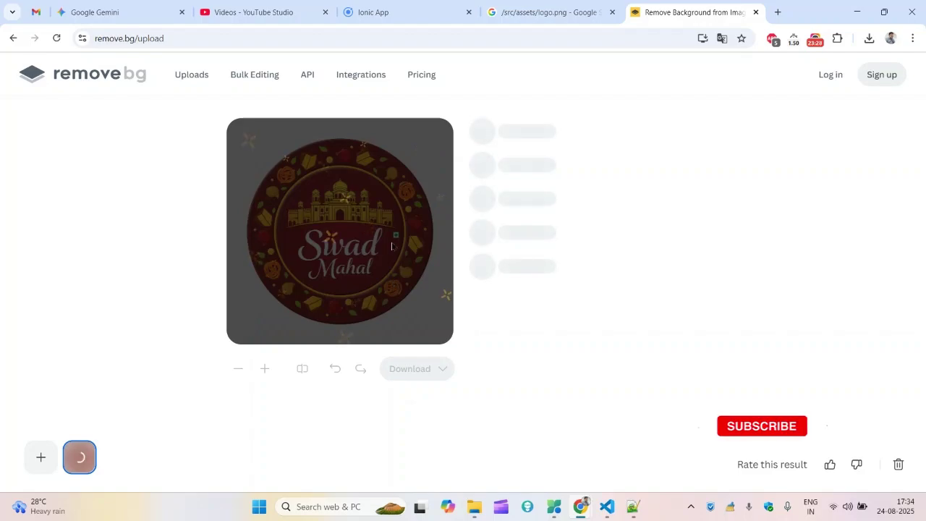
click(419, 10)
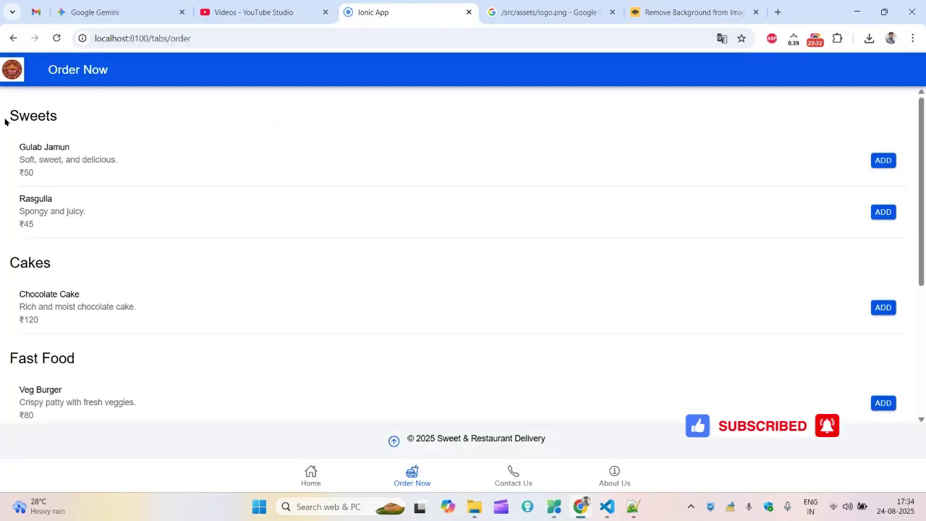
click(687, 11)
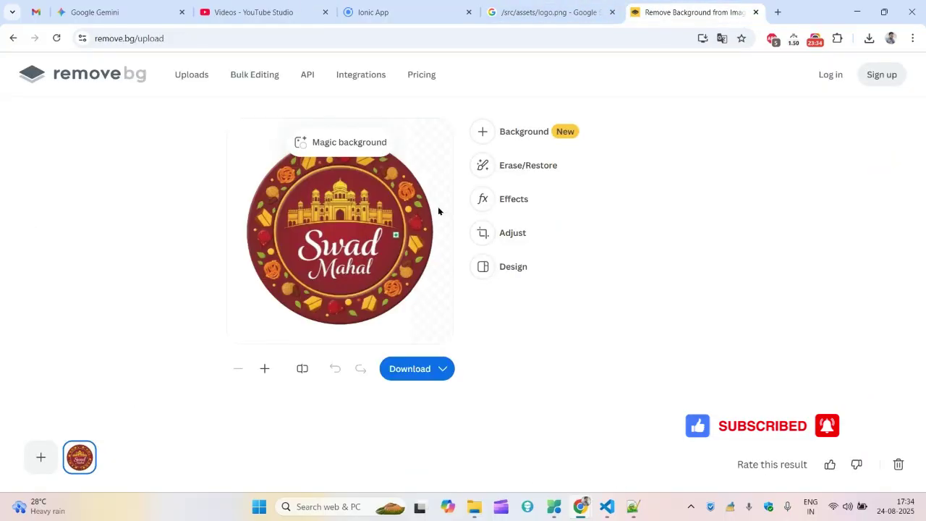
Step: Download the free 500 x 500 preview of the background-free logo, view the image and close it
click(425, 369)
click(439, 315)
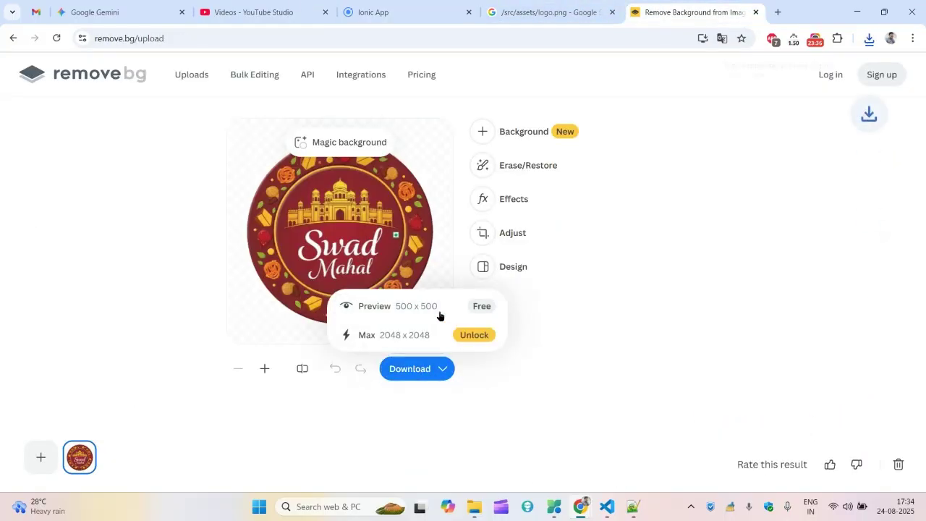
click(839, 66)
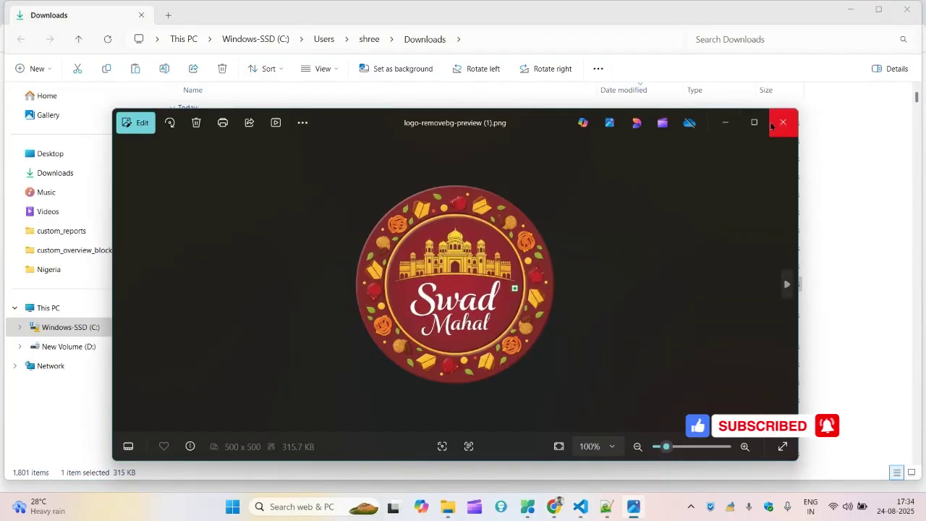
click(772, 125)
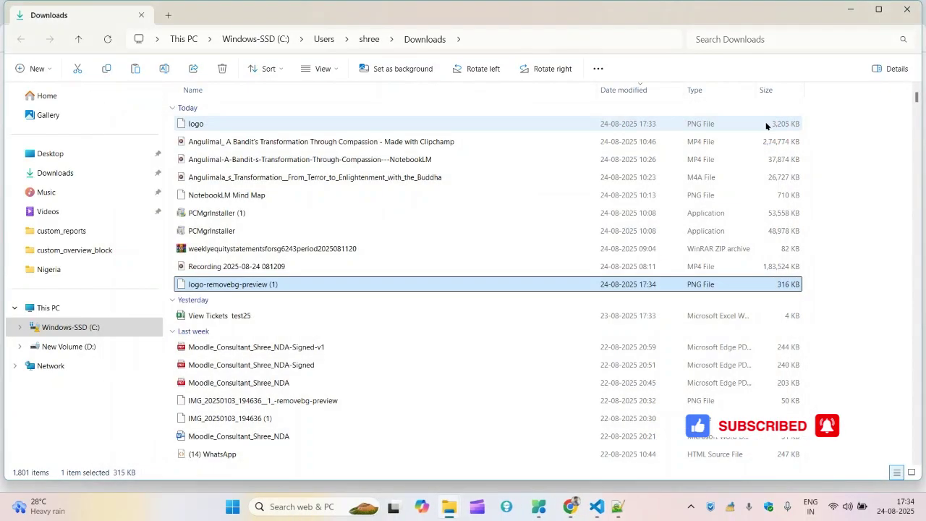
Step: Rename the original logo file in Downloads as logo1 and the background-free preview file as logo
click(211, 124)
click(212, 124)
click(211, 123)
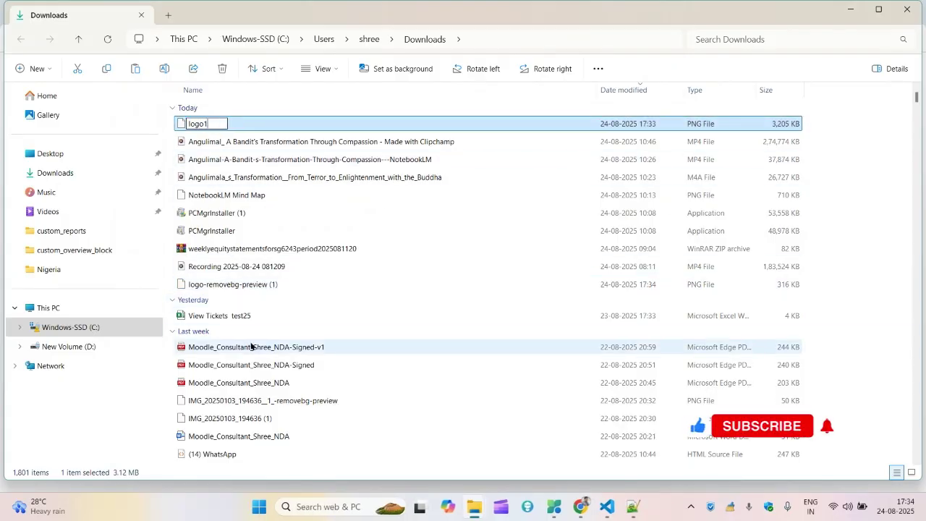
click(243, 284)
click(243, 284)
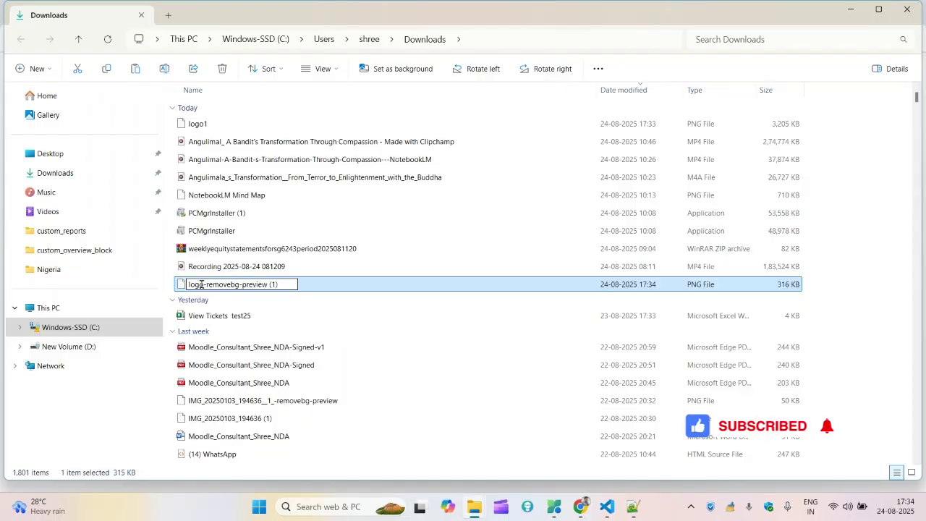
text(logo)
key(Return)
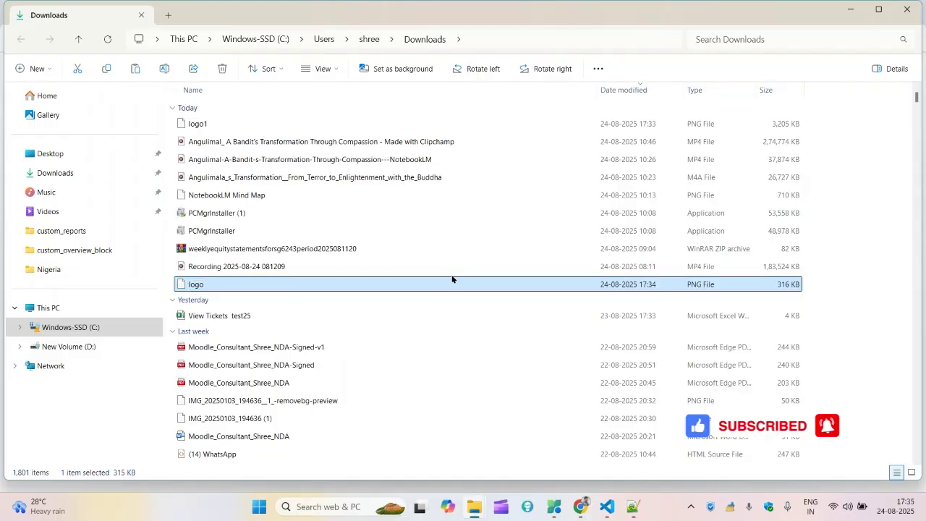
Step: Replace the logo in the project's assets folder with the background-free version, view the image and close it
click(474, 506)
click(460, 456)
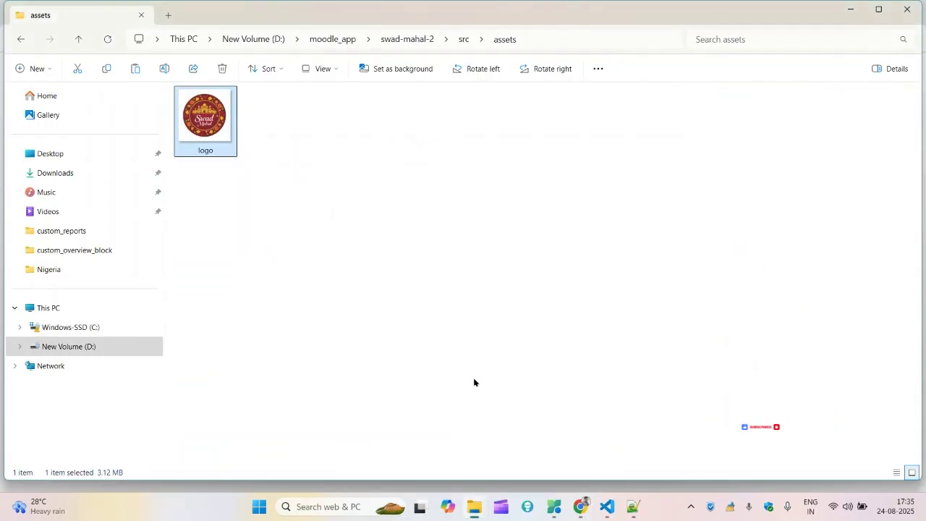
key(ctrl+v)
click(429, 193)
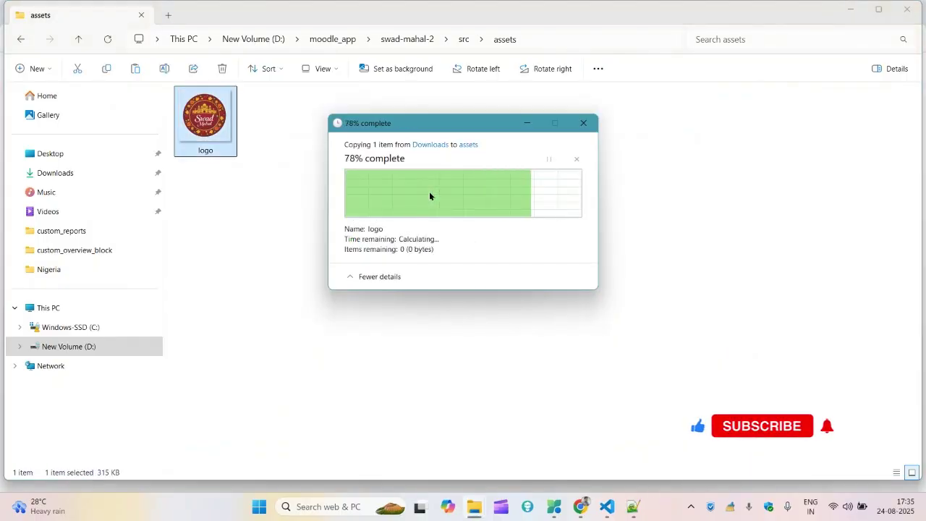
click(430, 196)
double_click(210, 123)
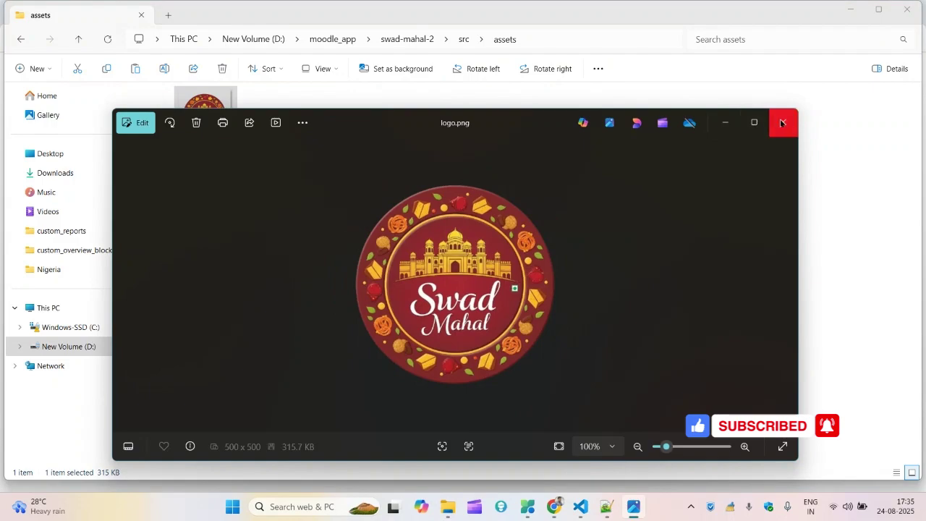
click(782, 122)
Step: Switch to the Ionic App tab in Chrome to check the transparent logo in the header
mouse_move(588, 515)
click(530, 439)
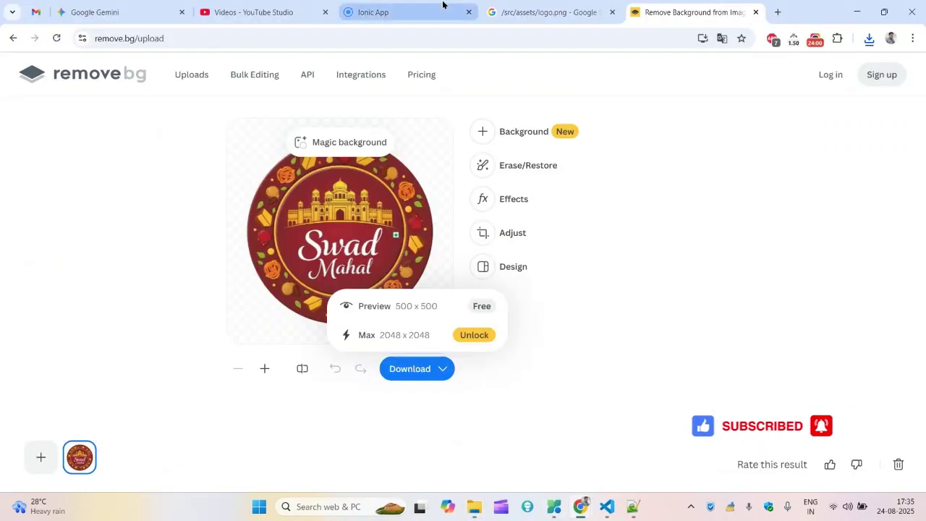
click(427, 12)
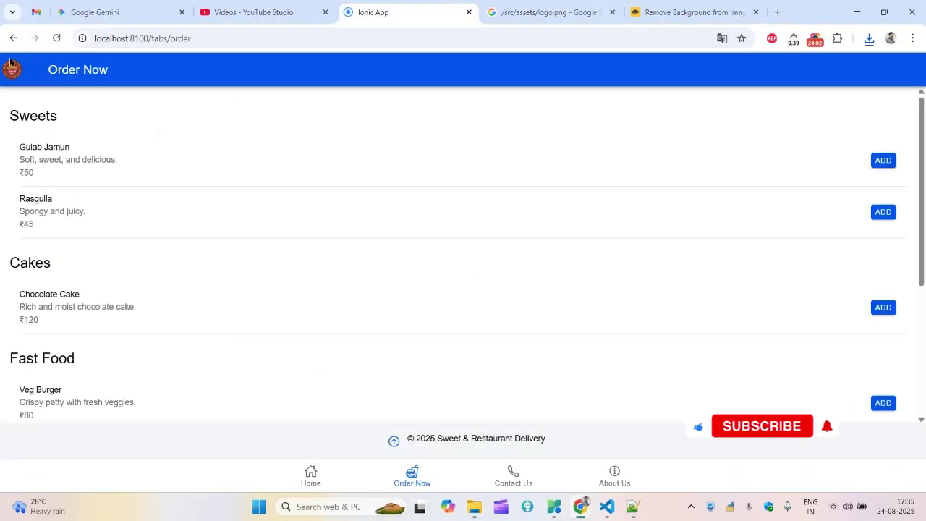
Step: Open DevTools on the Order Now page and show it in iPhone SE device emulation at 100% zoom
right_click(279, 124)
click(335, 429)
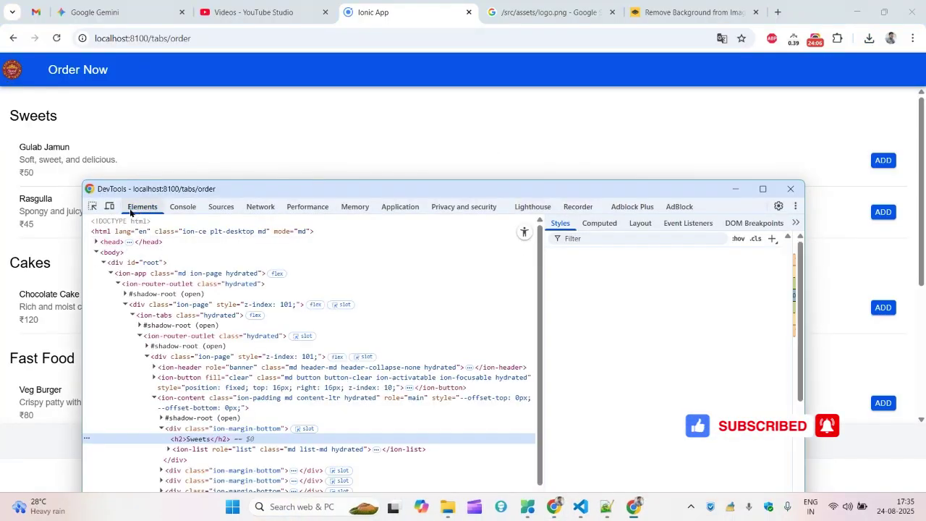
click(111, 207)
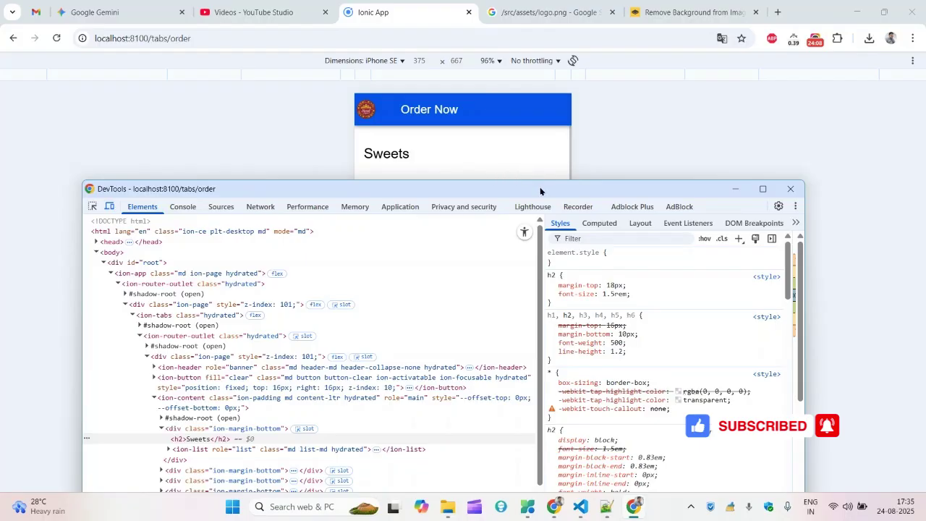
drag(539, 191, 485, 318)
click(491, 61)
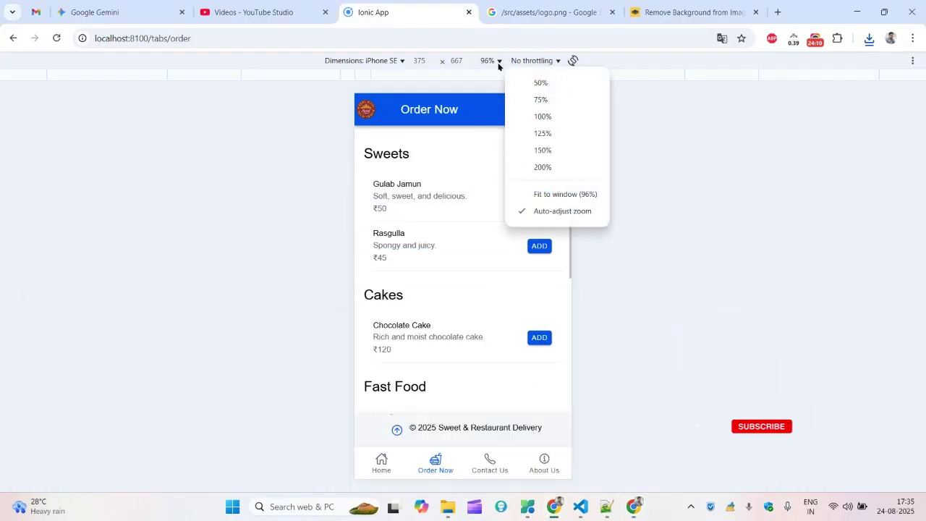
click(546, 116)
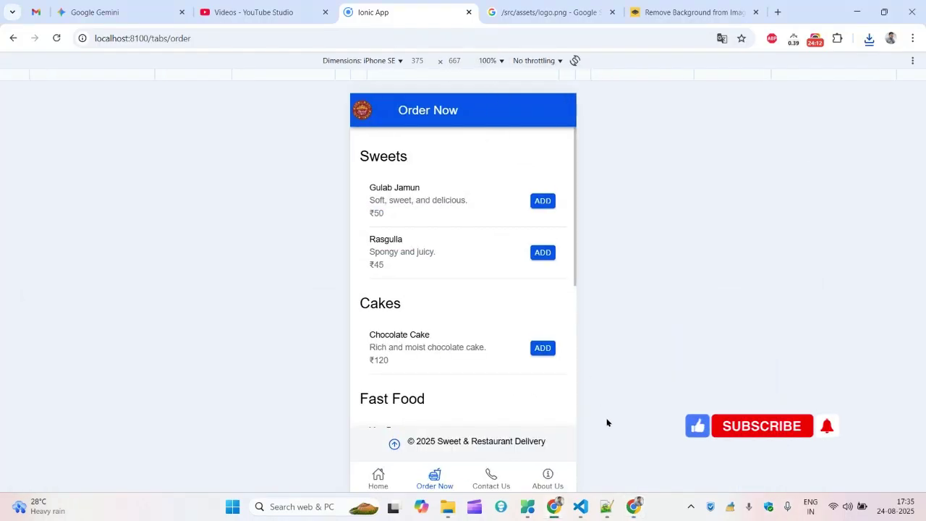
Step: Switch to the File Explorer window showing the project's assets folder
key(alt+Tab)
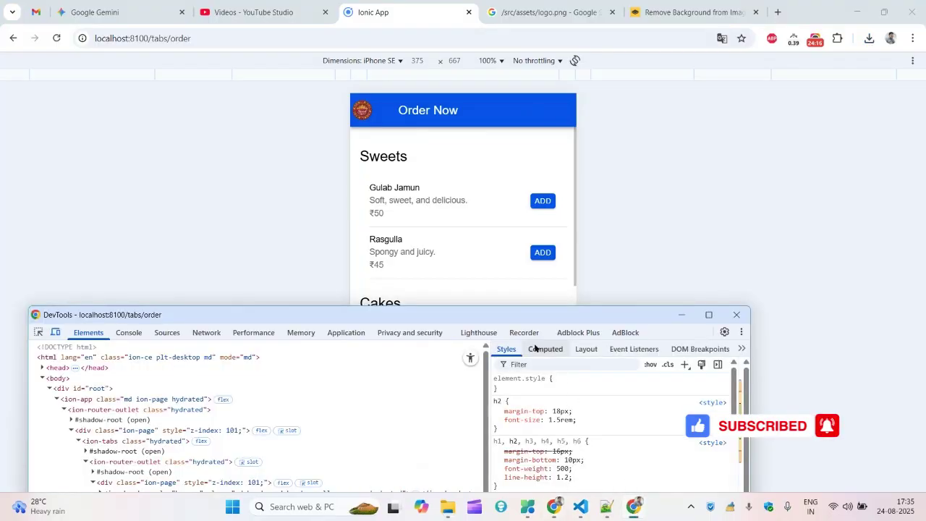
mouse_move(448, 506)
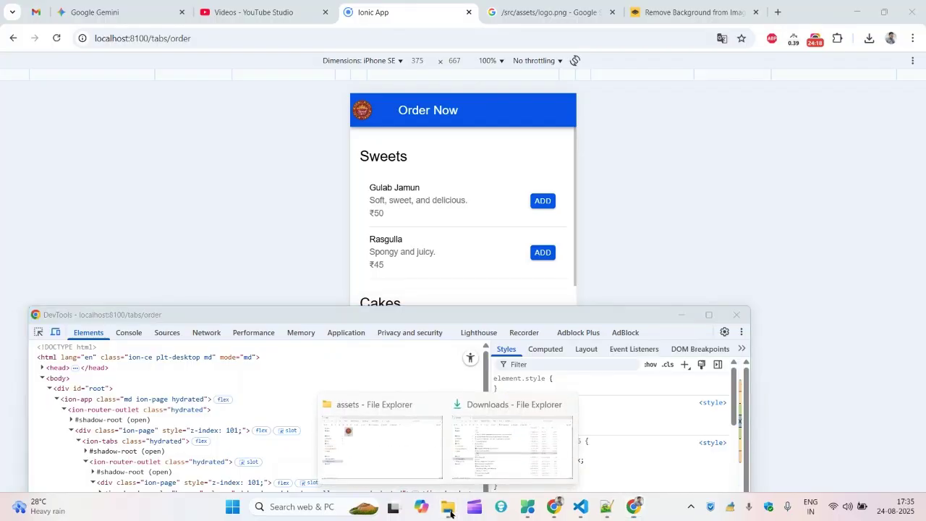
click(394, 448)
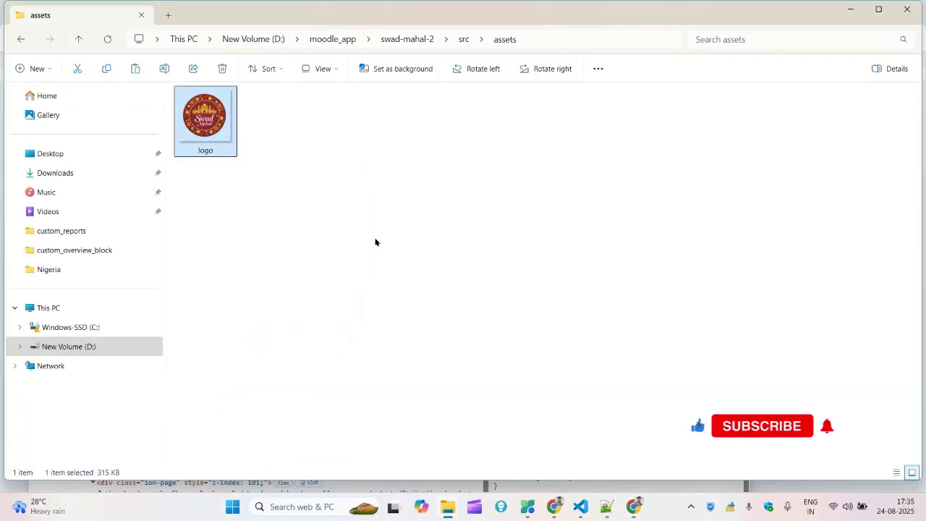